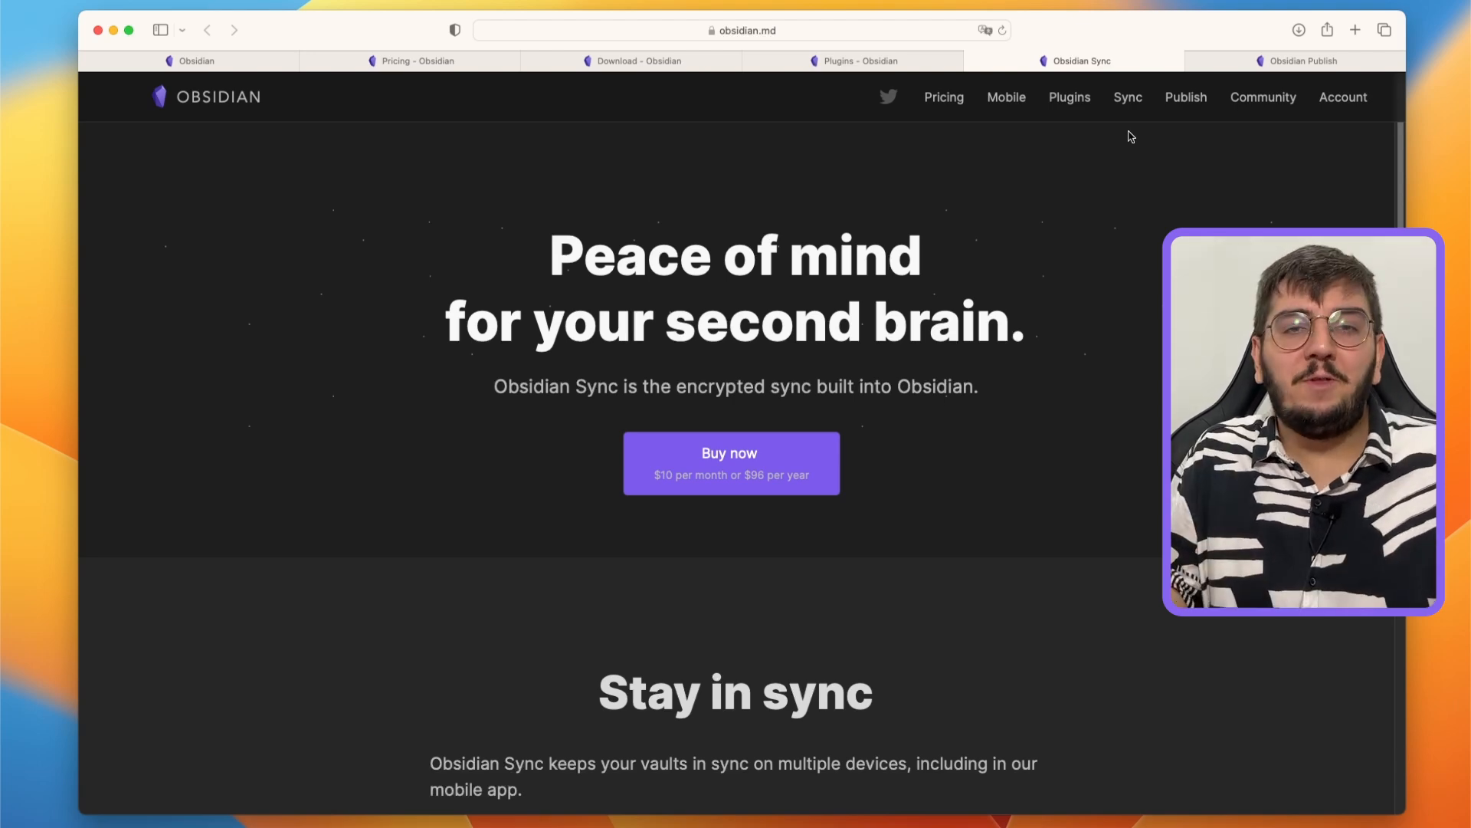
Step: Close the Obsidian Sync page and review the download page's installers for Windows, macOS and Linux
key("super+w")
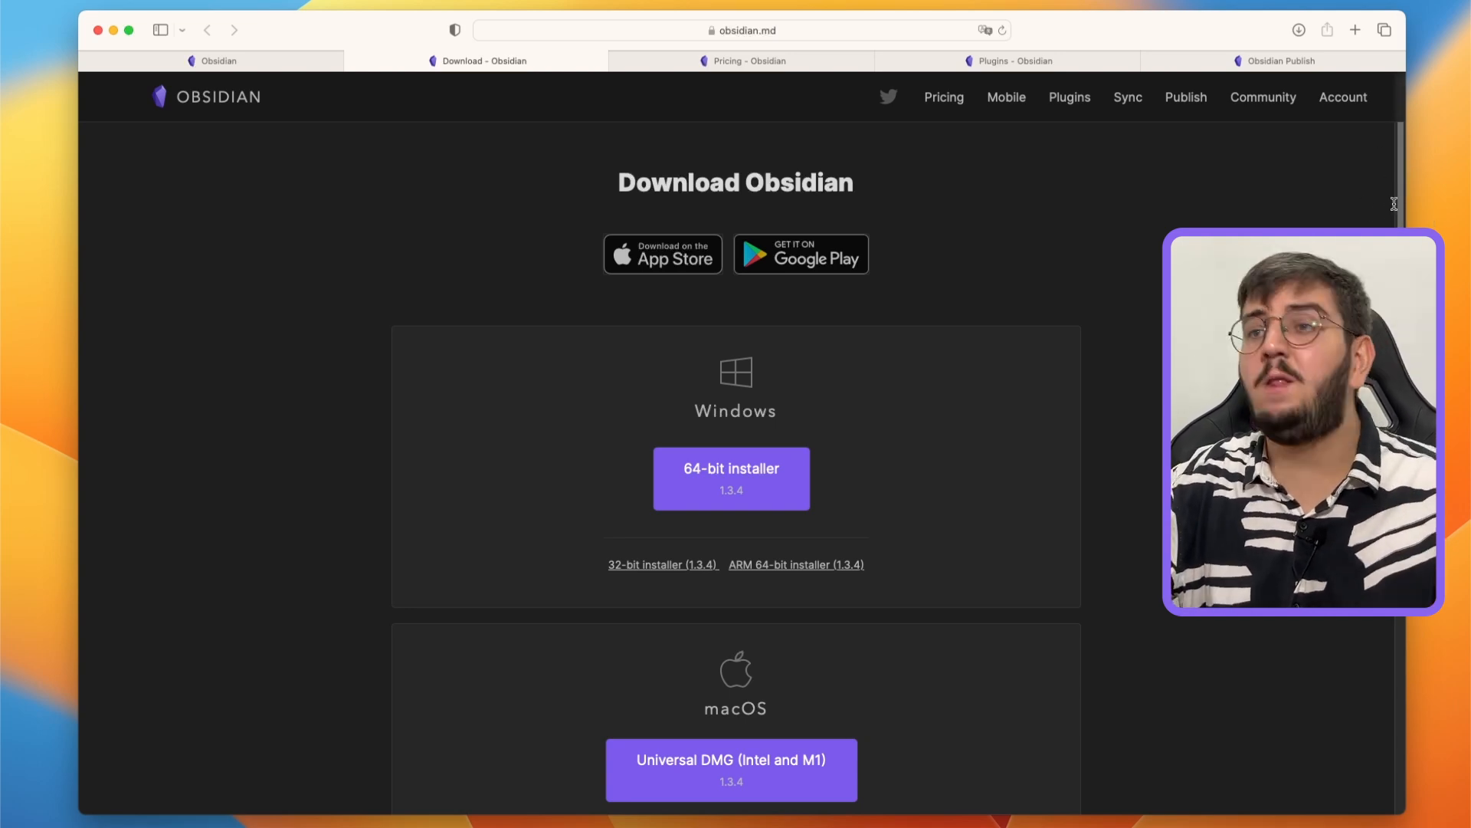
scroll(1394, 203, "down", 3)
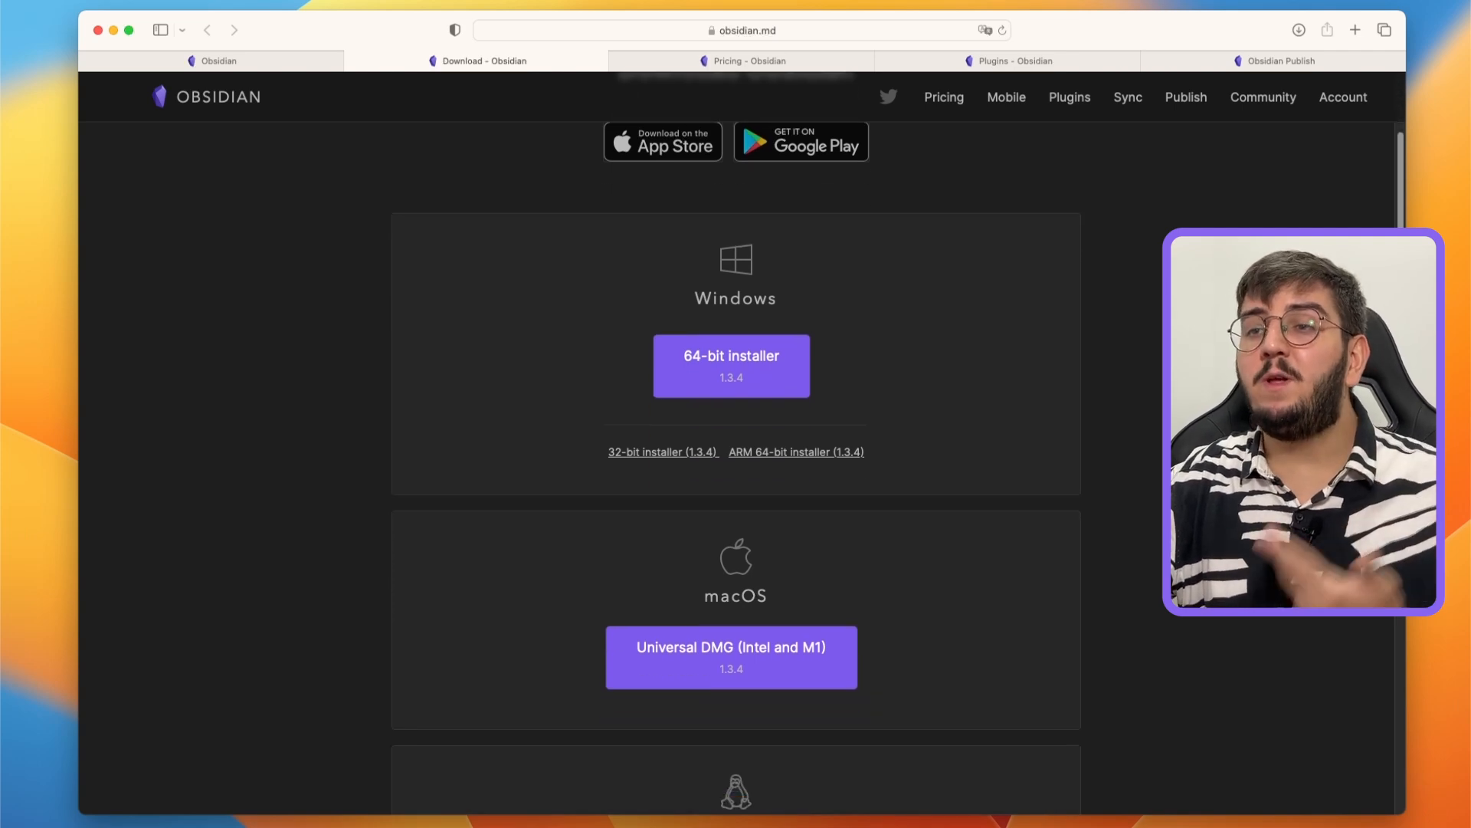
scroll(735, 468, "down", 1)
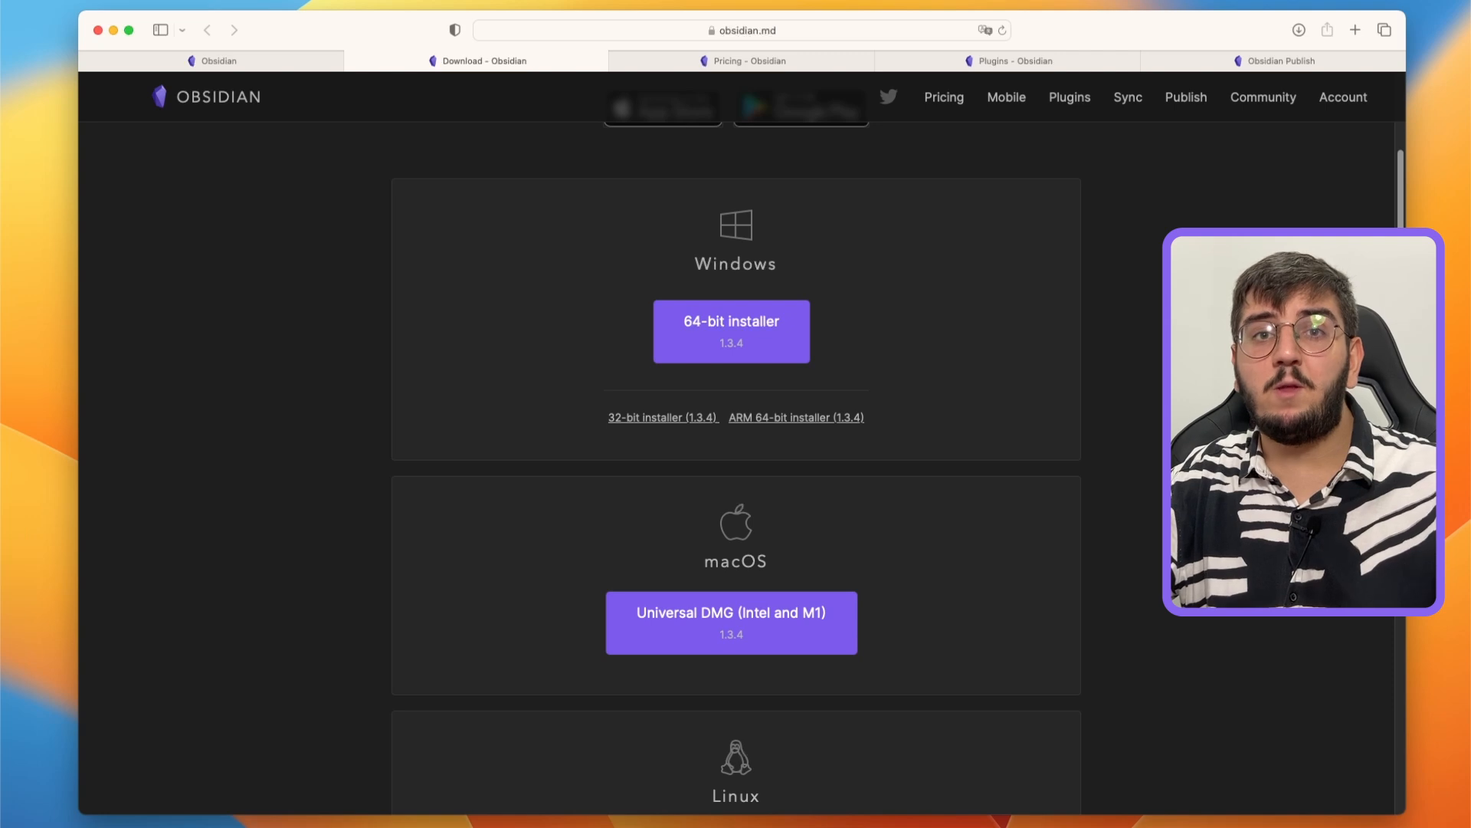
scroll(735, 444, "down", 6)
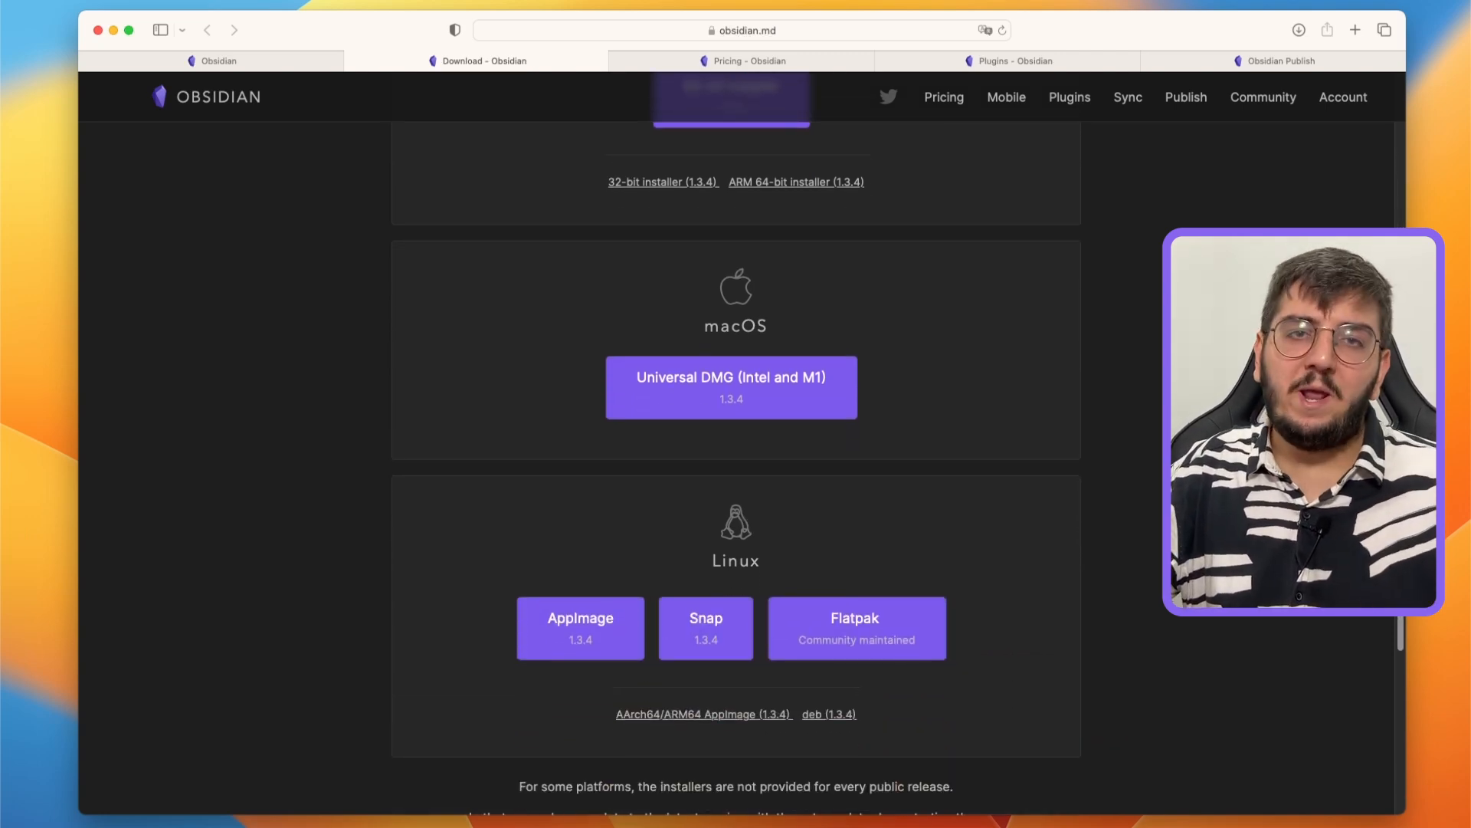
scroll(735, 445, "down", 6)
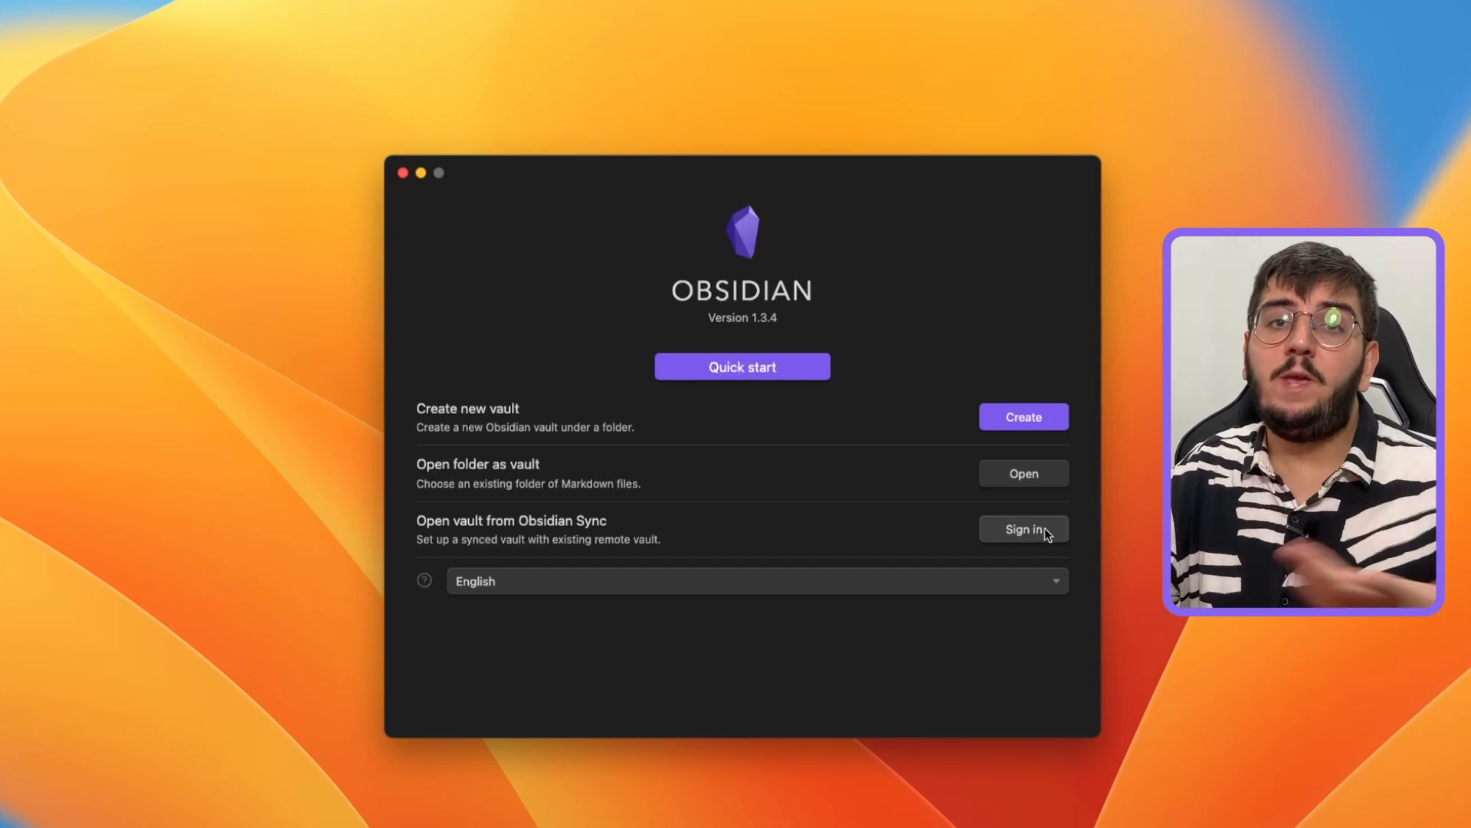
Step: Set the language to Português do Brasil and create a local vault named Diolinux in the Documents/Obsidian folder
left_click(763, 580)
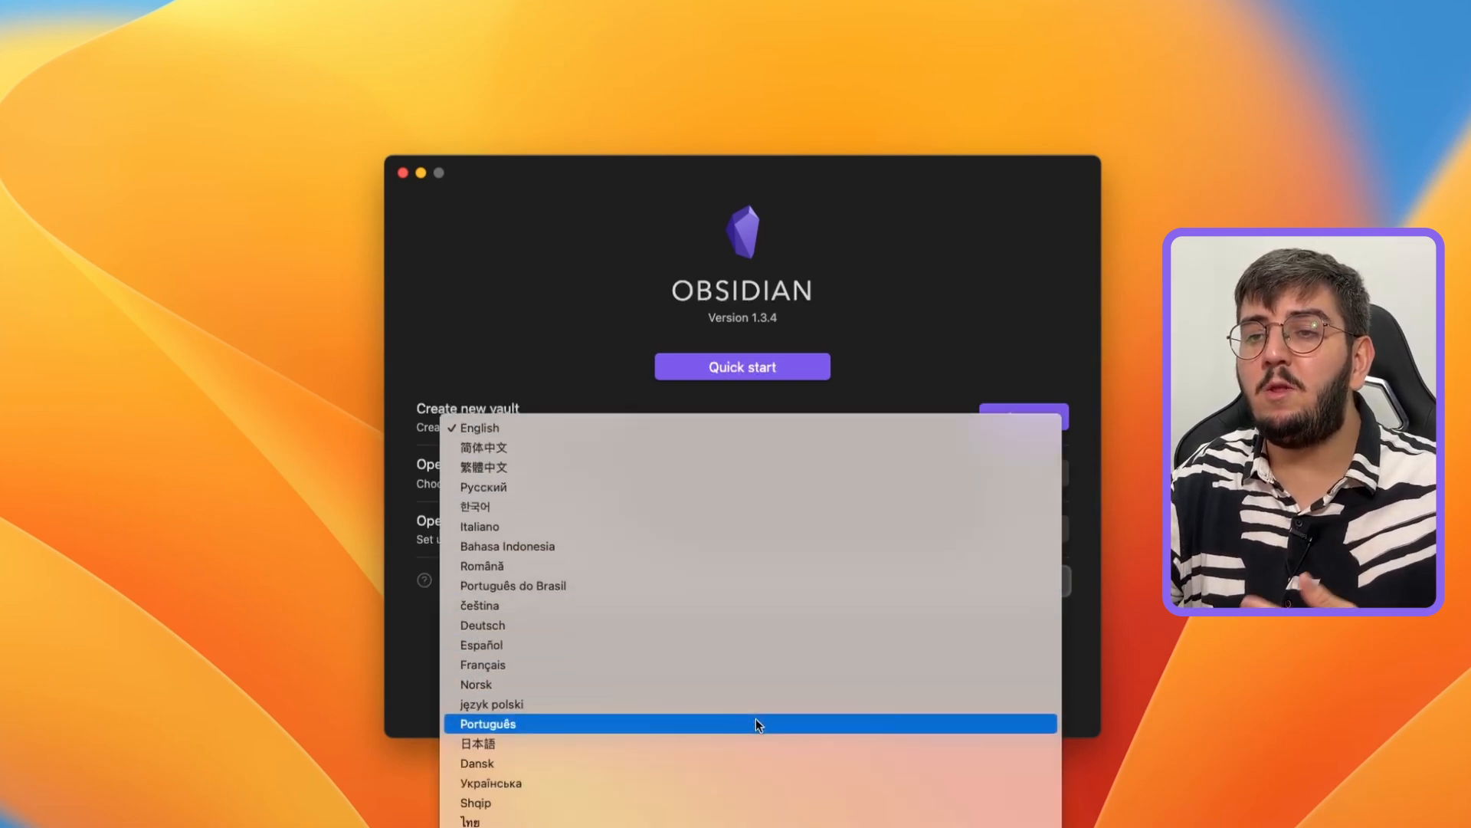
left_click(599, 585)
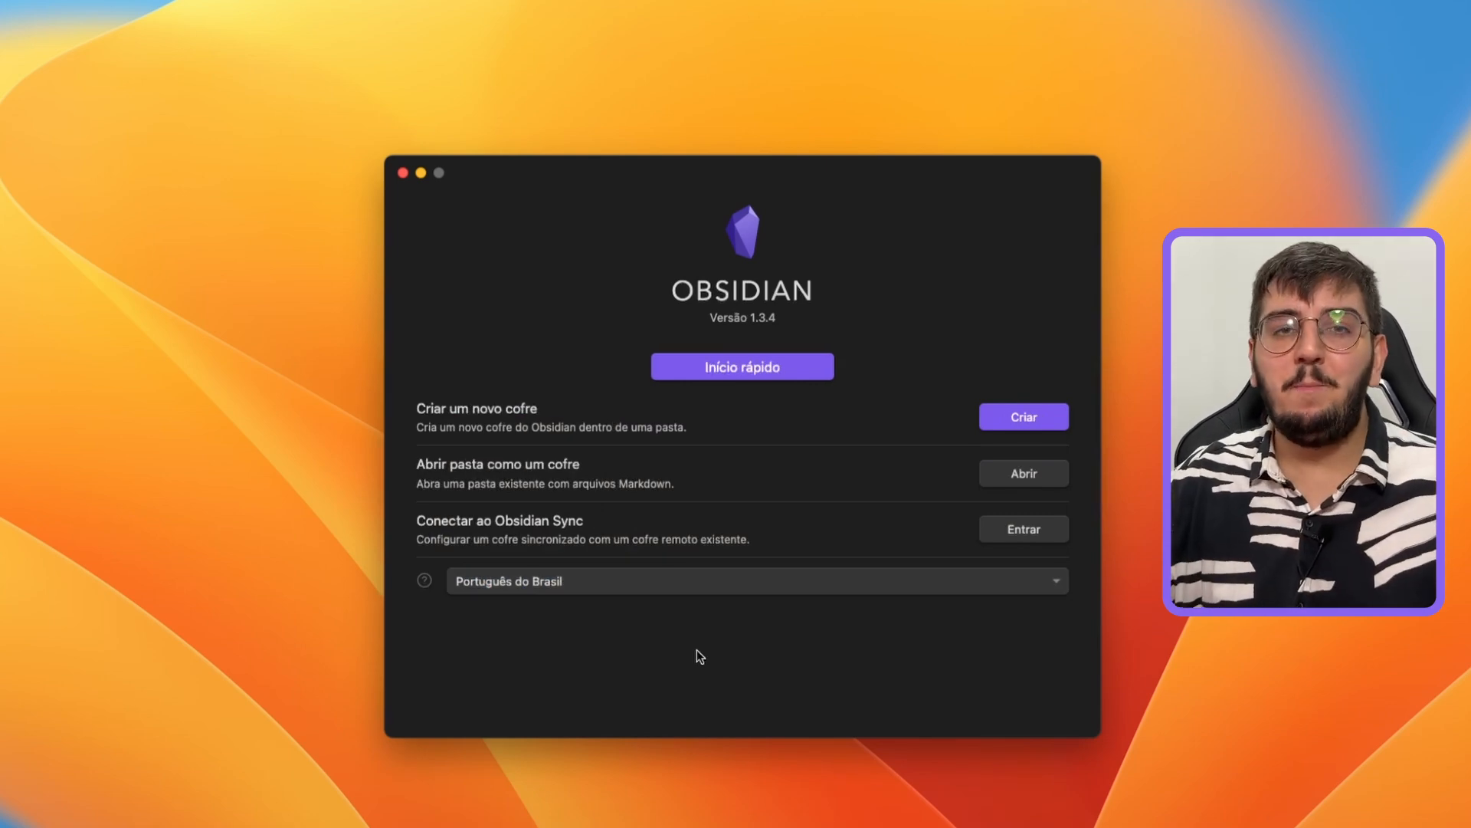
left_click(1056, 416)
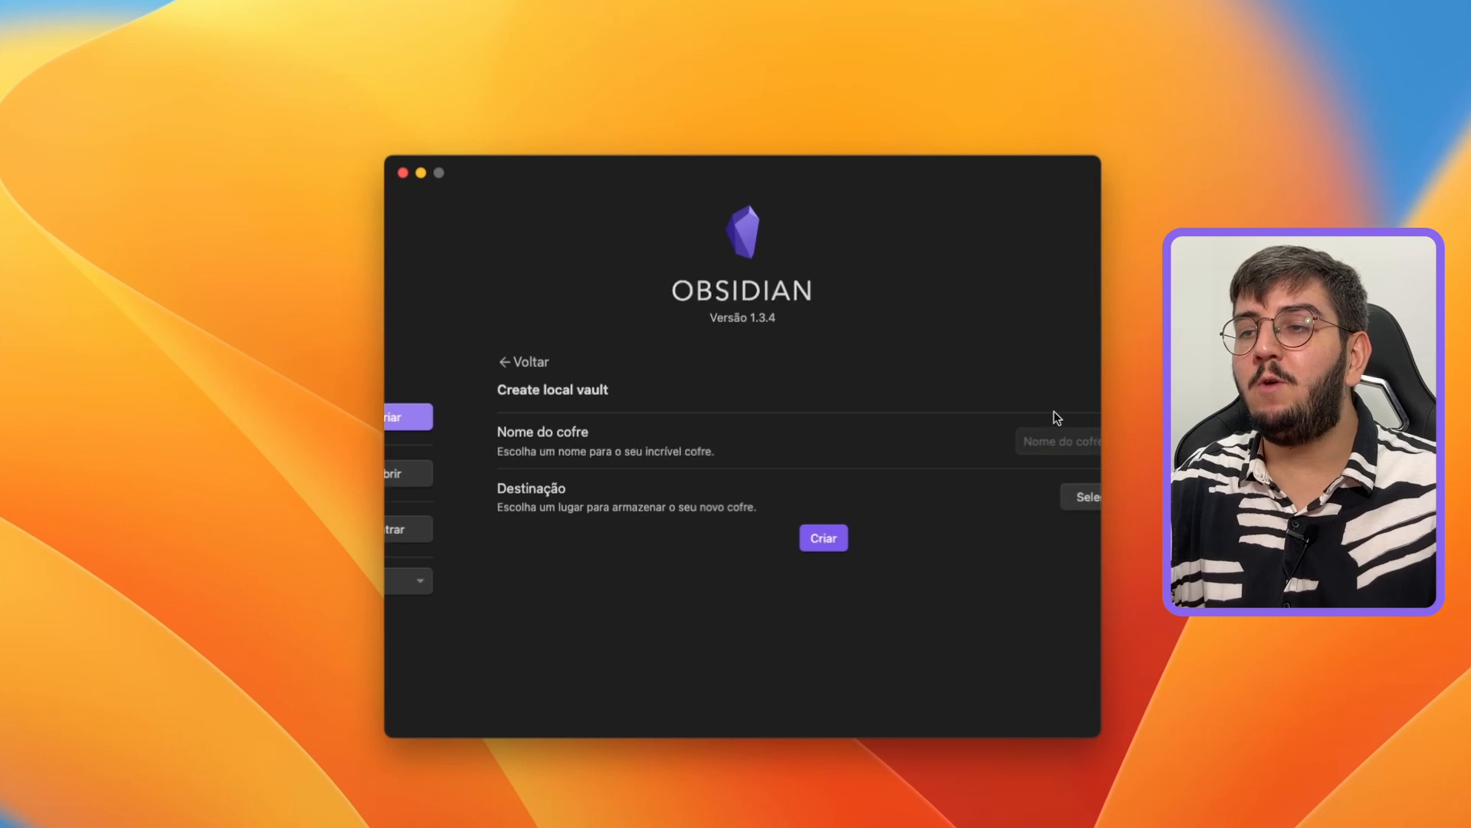
left_click(1009, 443)
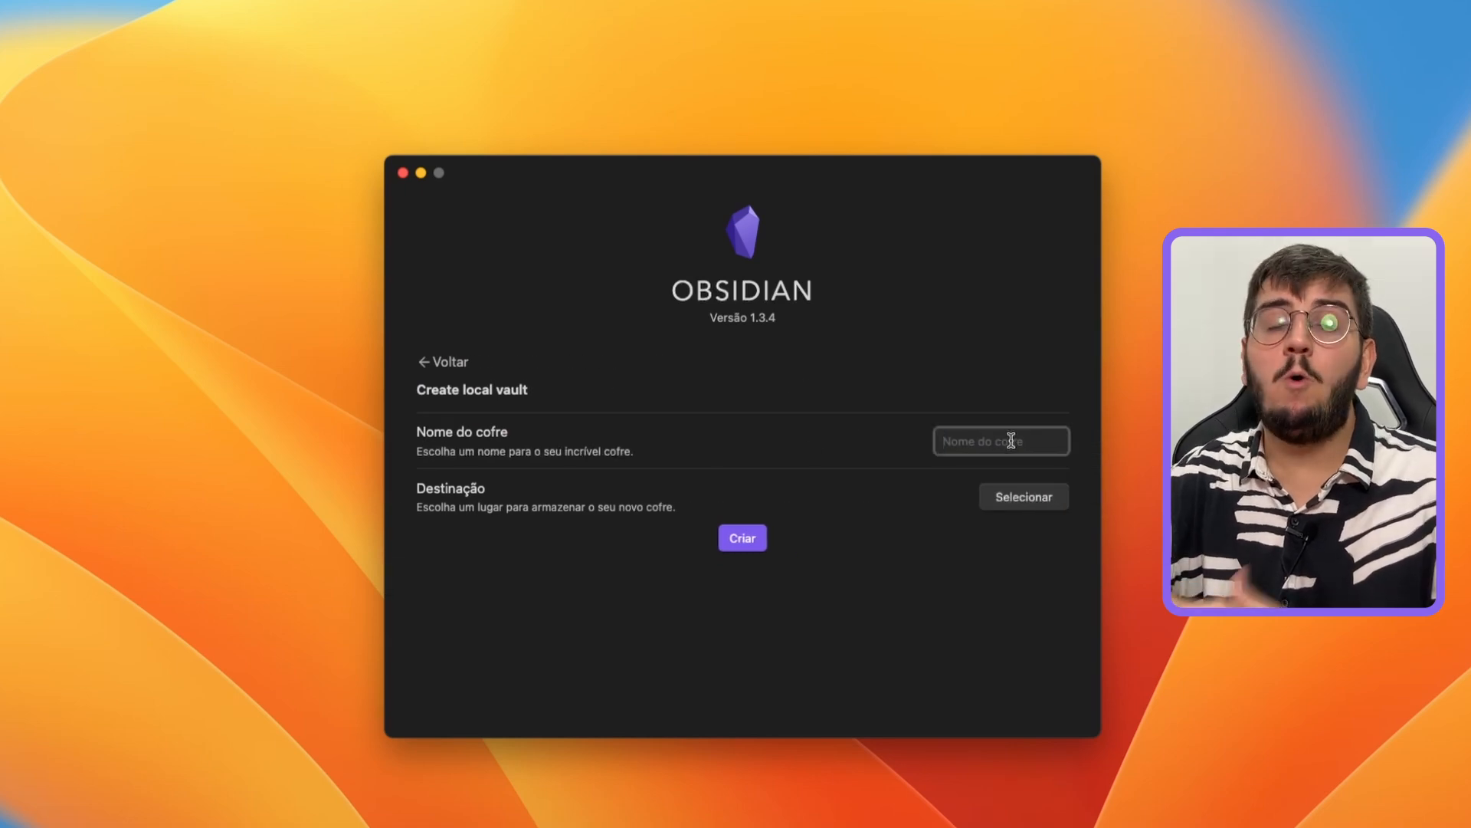
type("Diolinux")
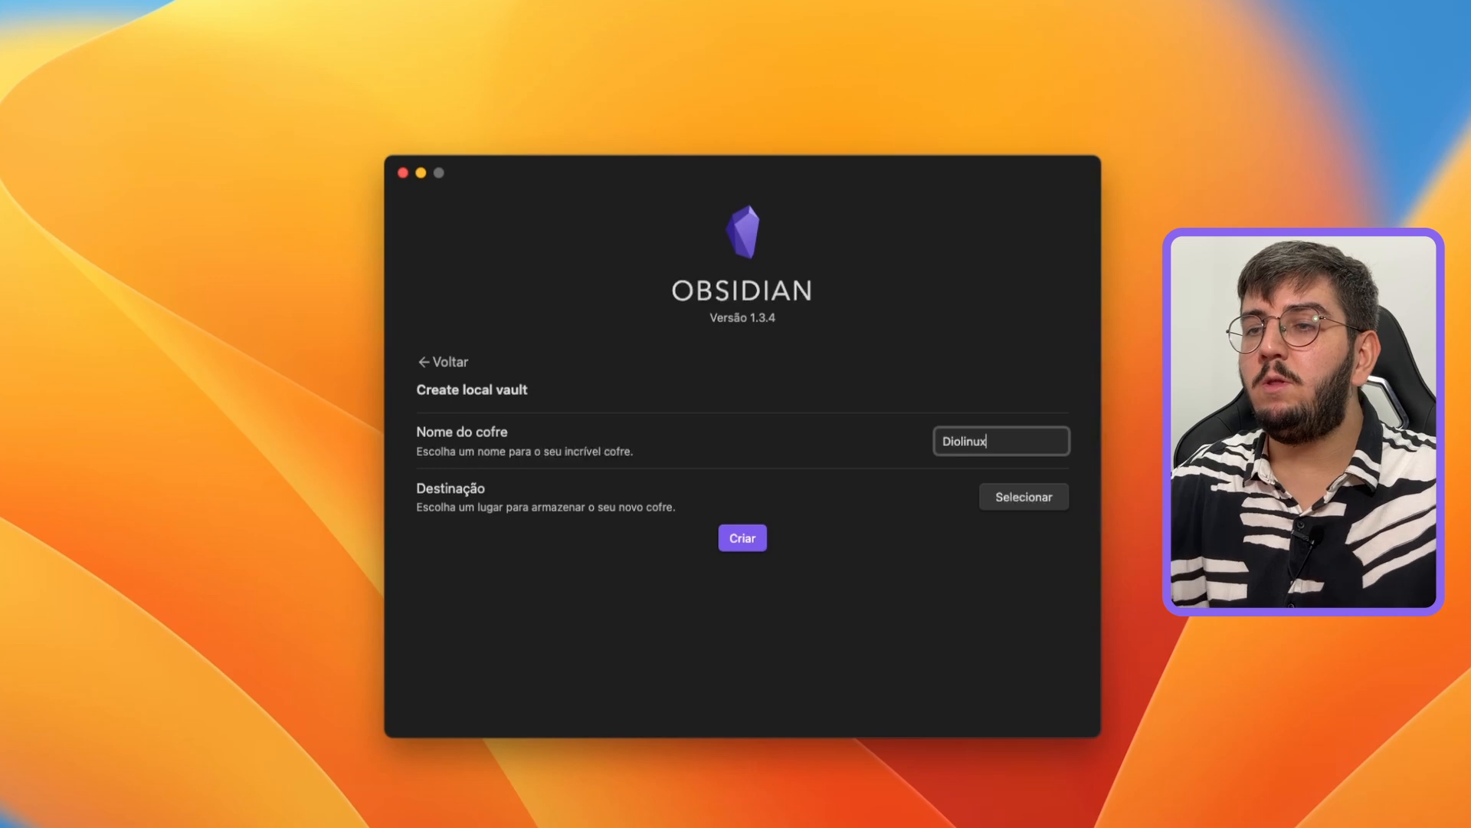
left_click(992, 500)
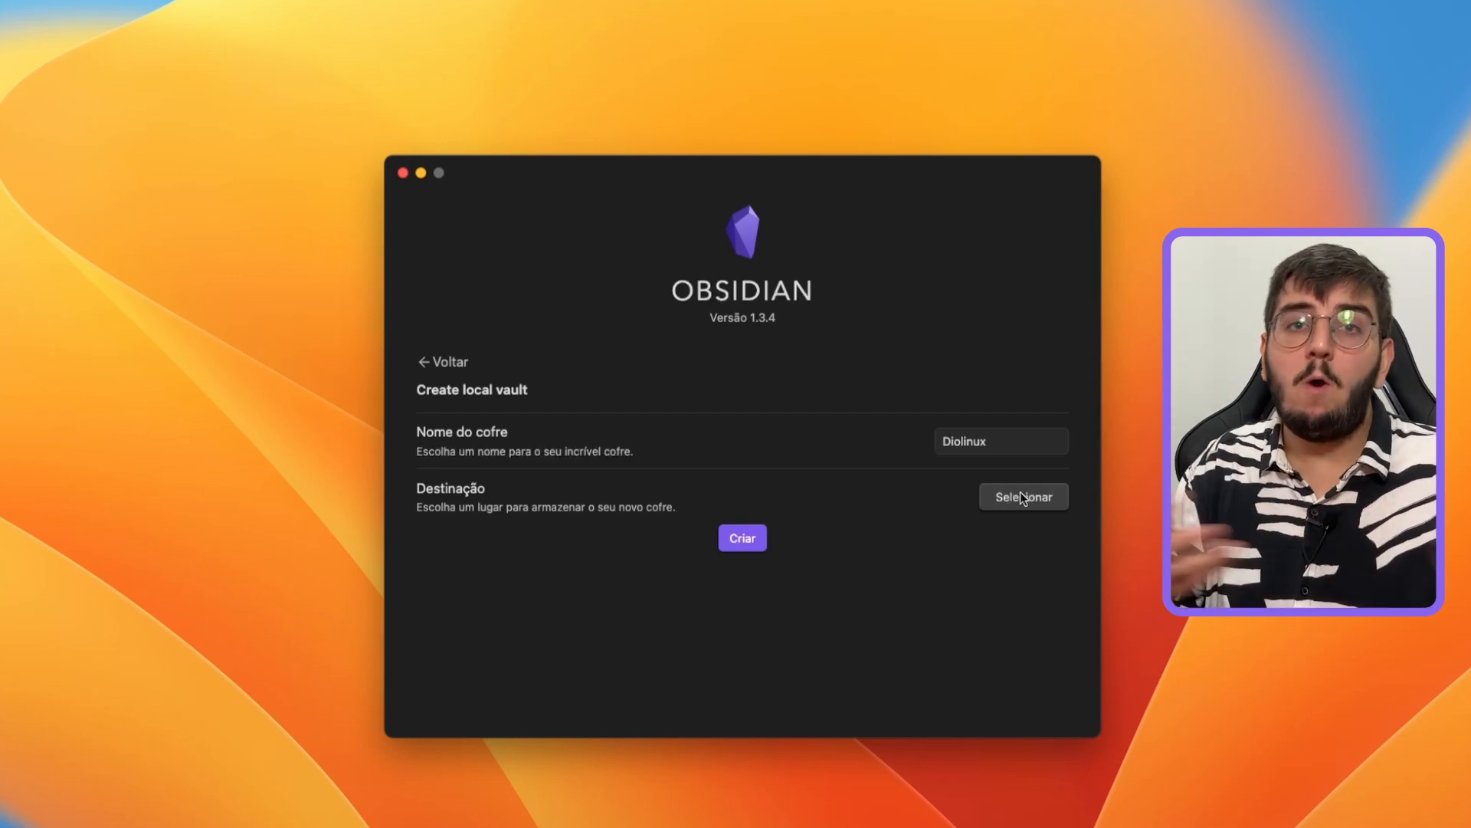
left_click(1023, 496)
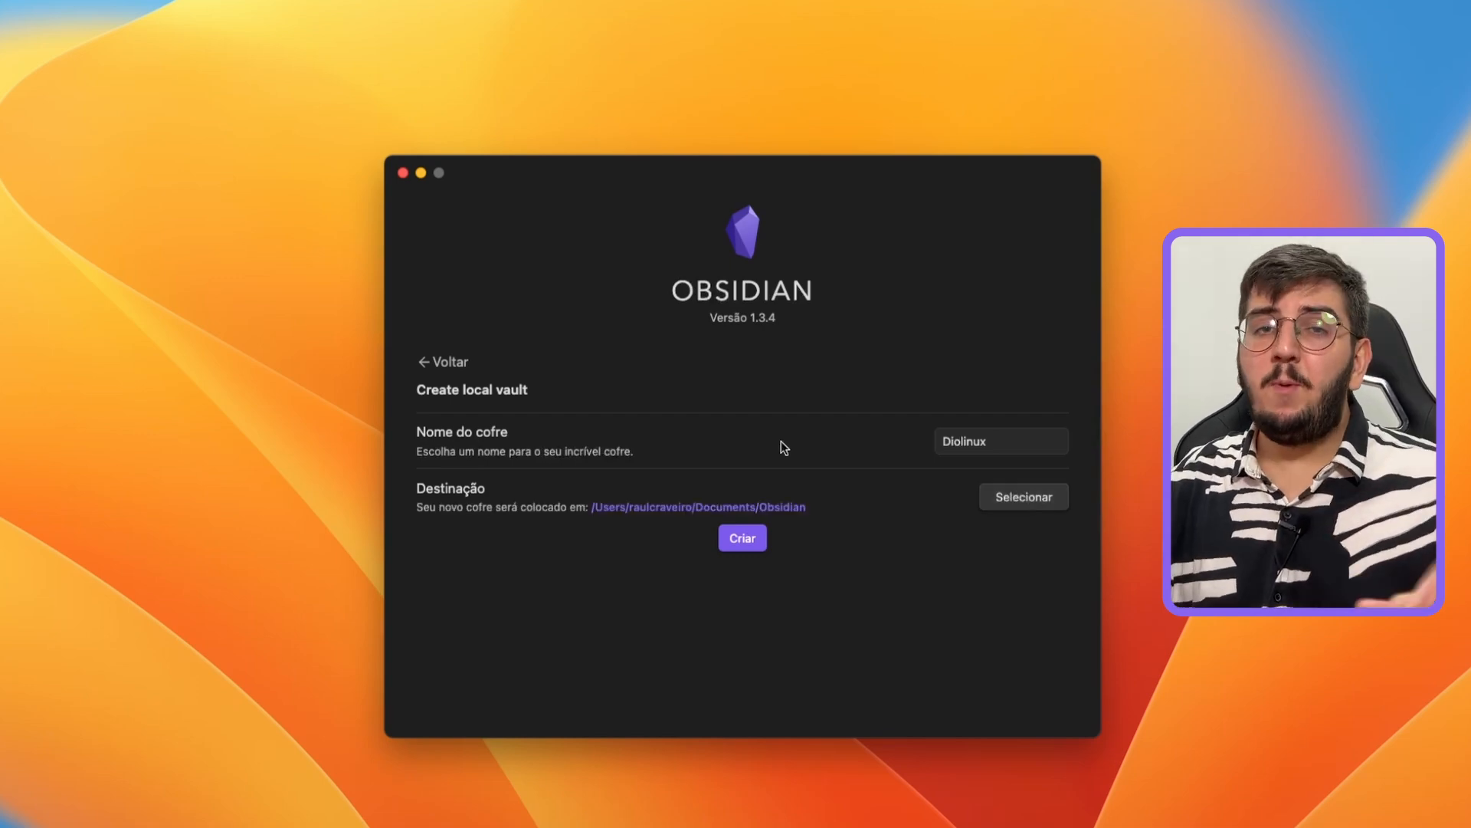
left_click(742, 538)
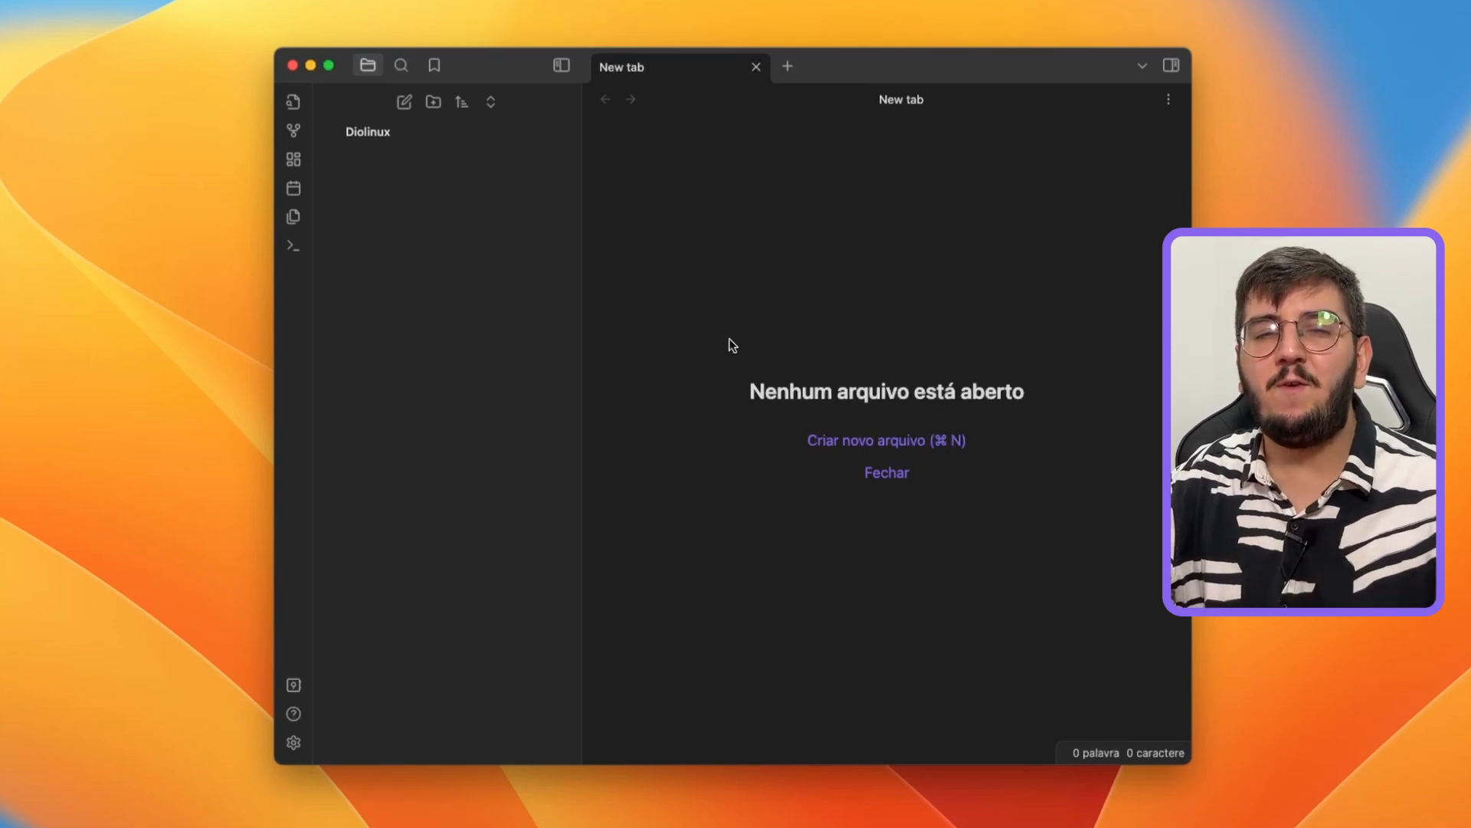
Step: Create a new note in the Diolinux vault and title it "Inscreva-se no canal"
left_click(405, 102)
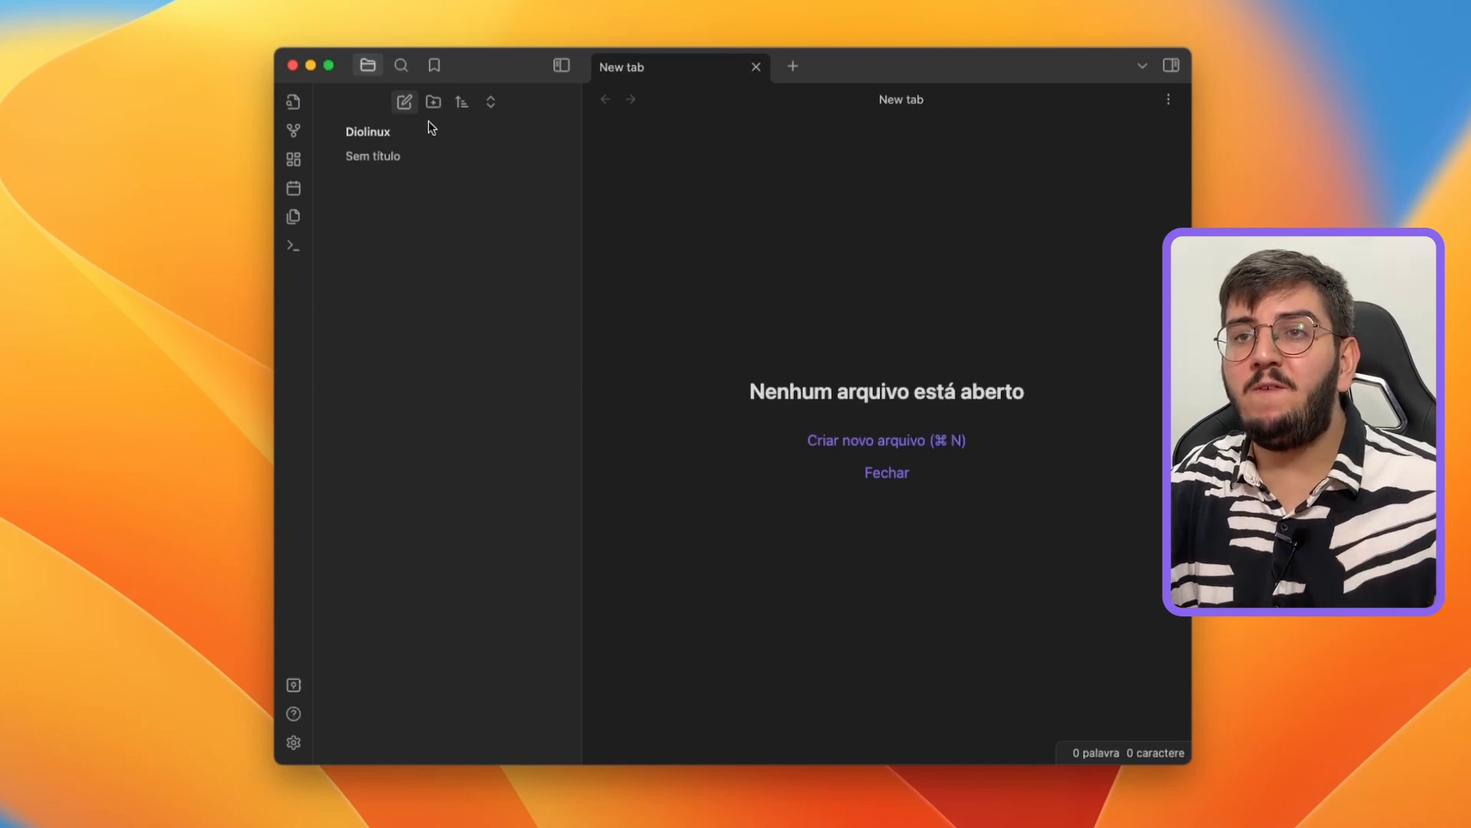
left_click(394, 154)
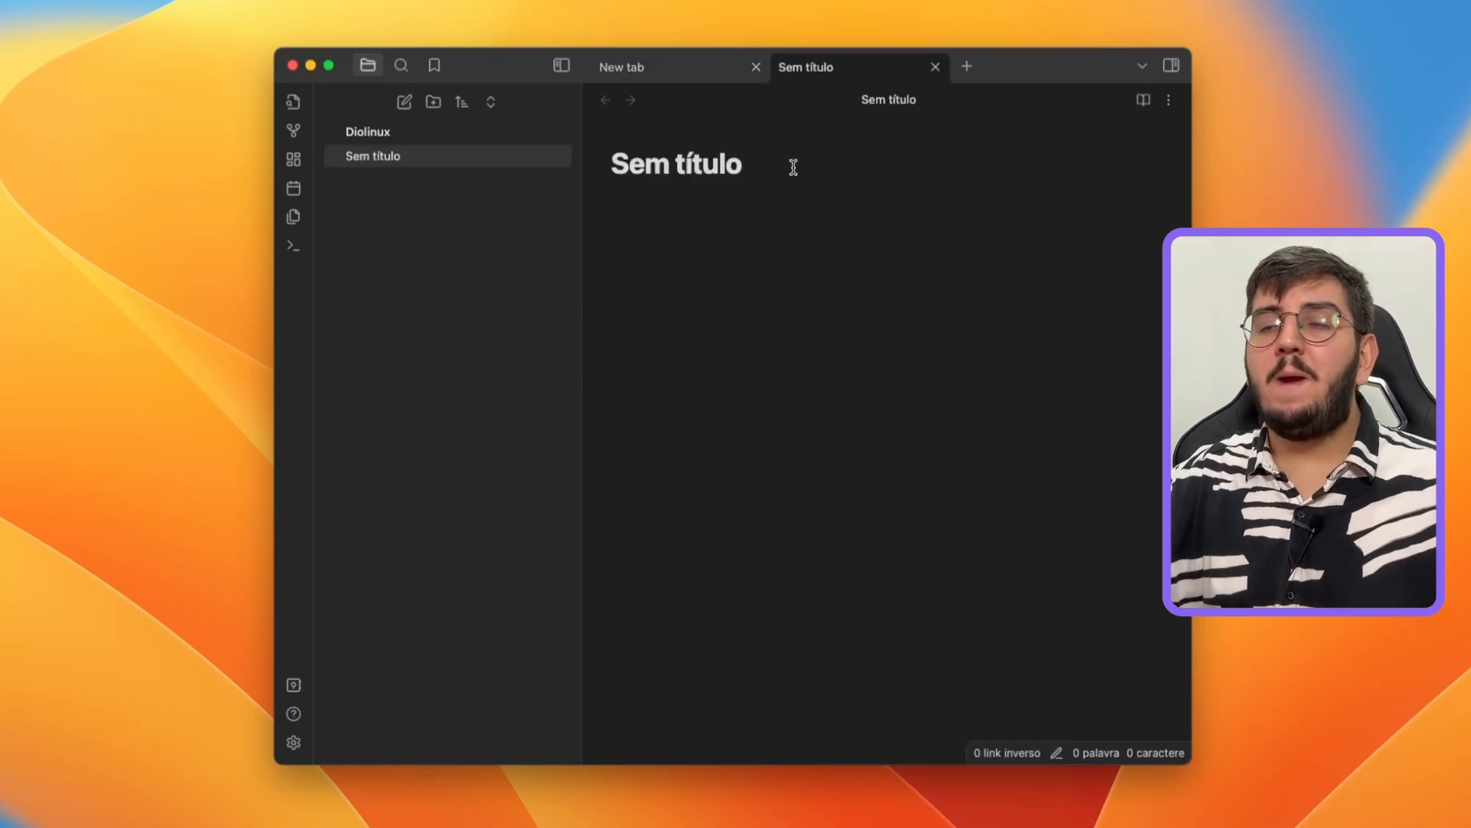
triple_click(699, 162)
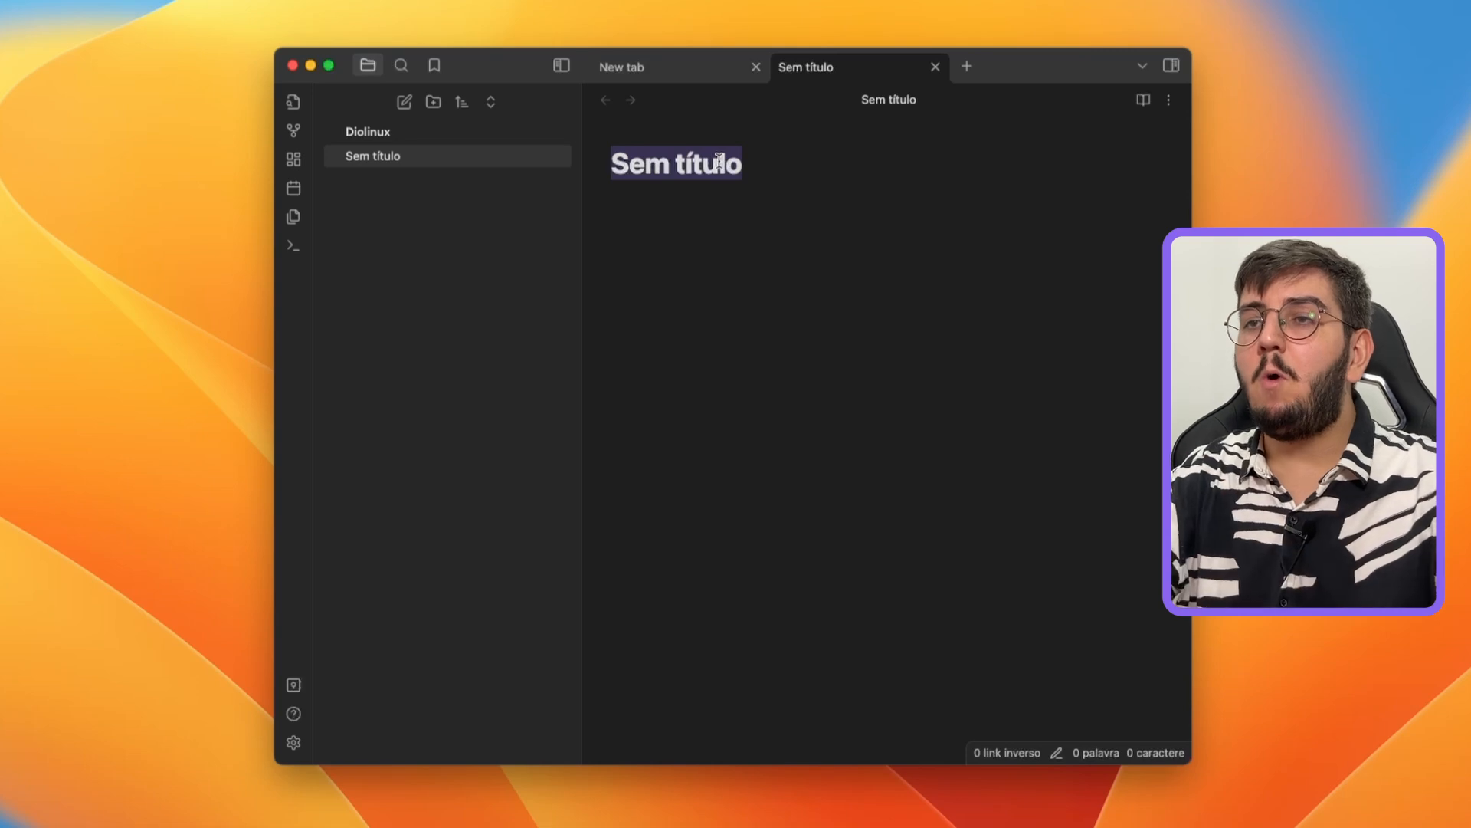
key("BackSpace")
type("Inscreva-se")
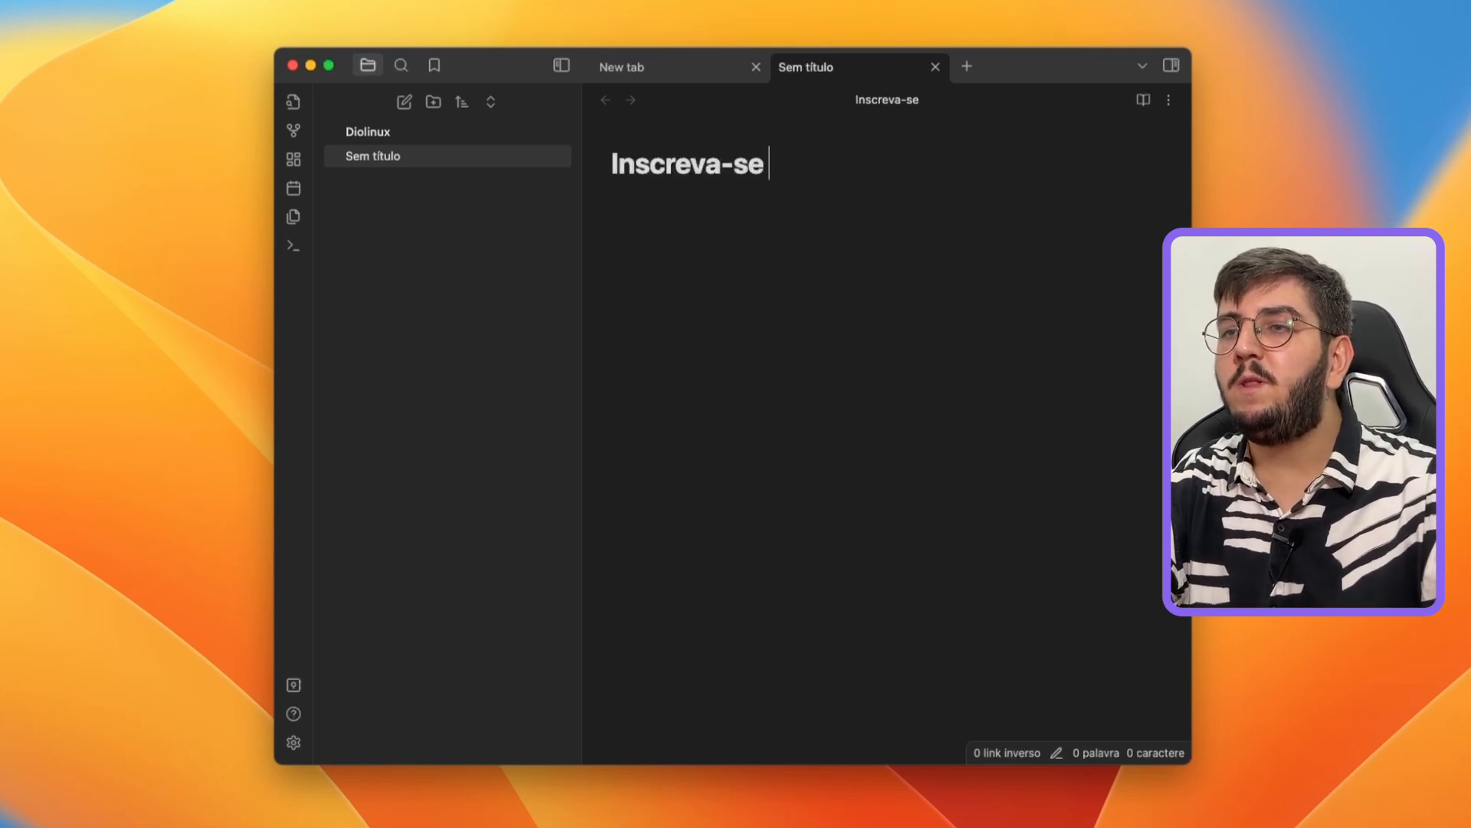
type(" no canal")
key("Return")
Step: Add the second-level Markdown heading "Título" at the start of the note's body
key("Return")
type("## Tít")
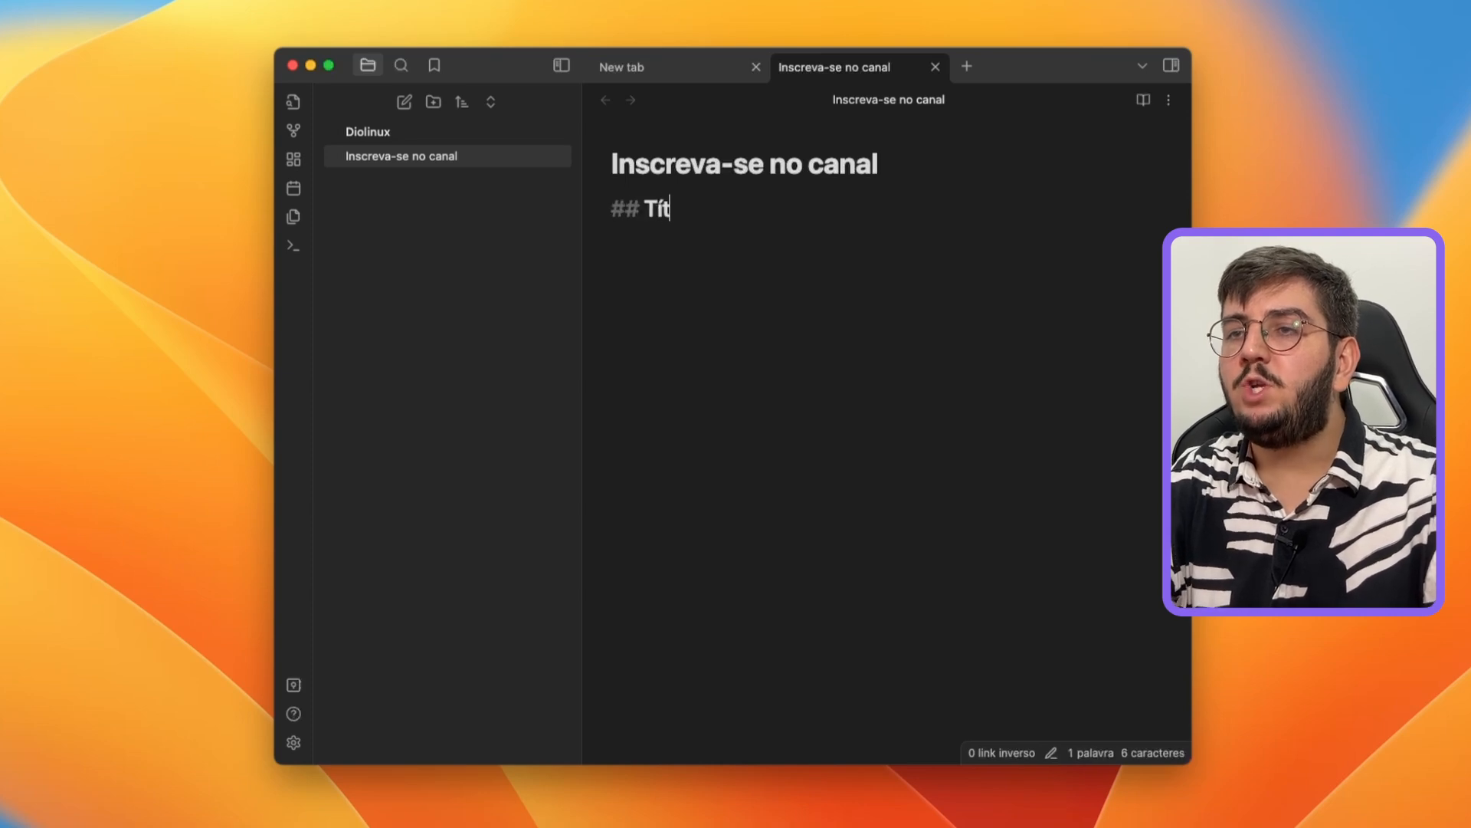
type("ulo")
key("Return")
key("Return")
Step: Add a bulleted list under the Título heading with the entries "Item 1" and "Item 2"
type("- ")
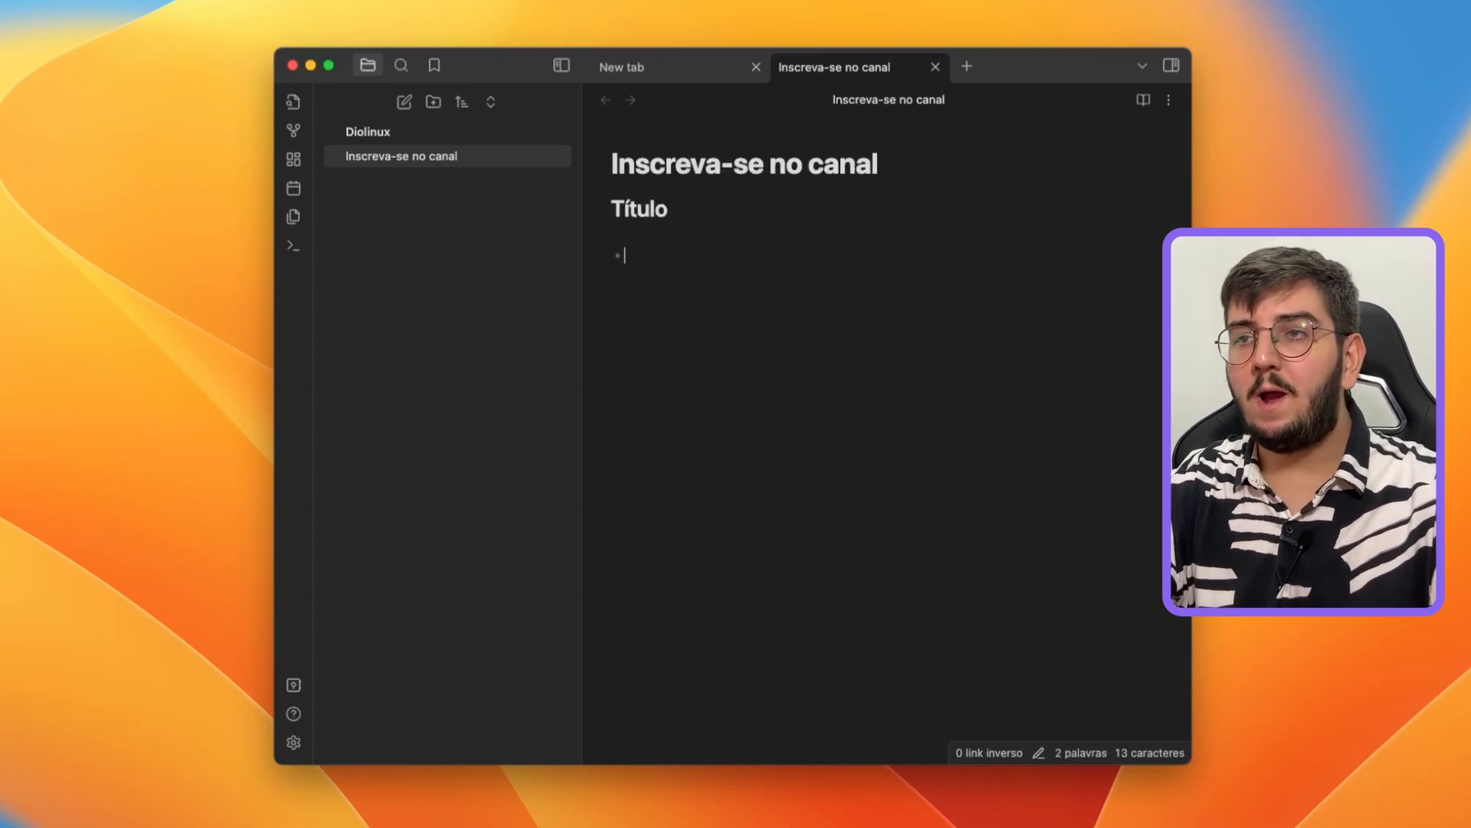
type("Item 1")
key("Return")
type("Item 2")
key("Return")
key("Return")
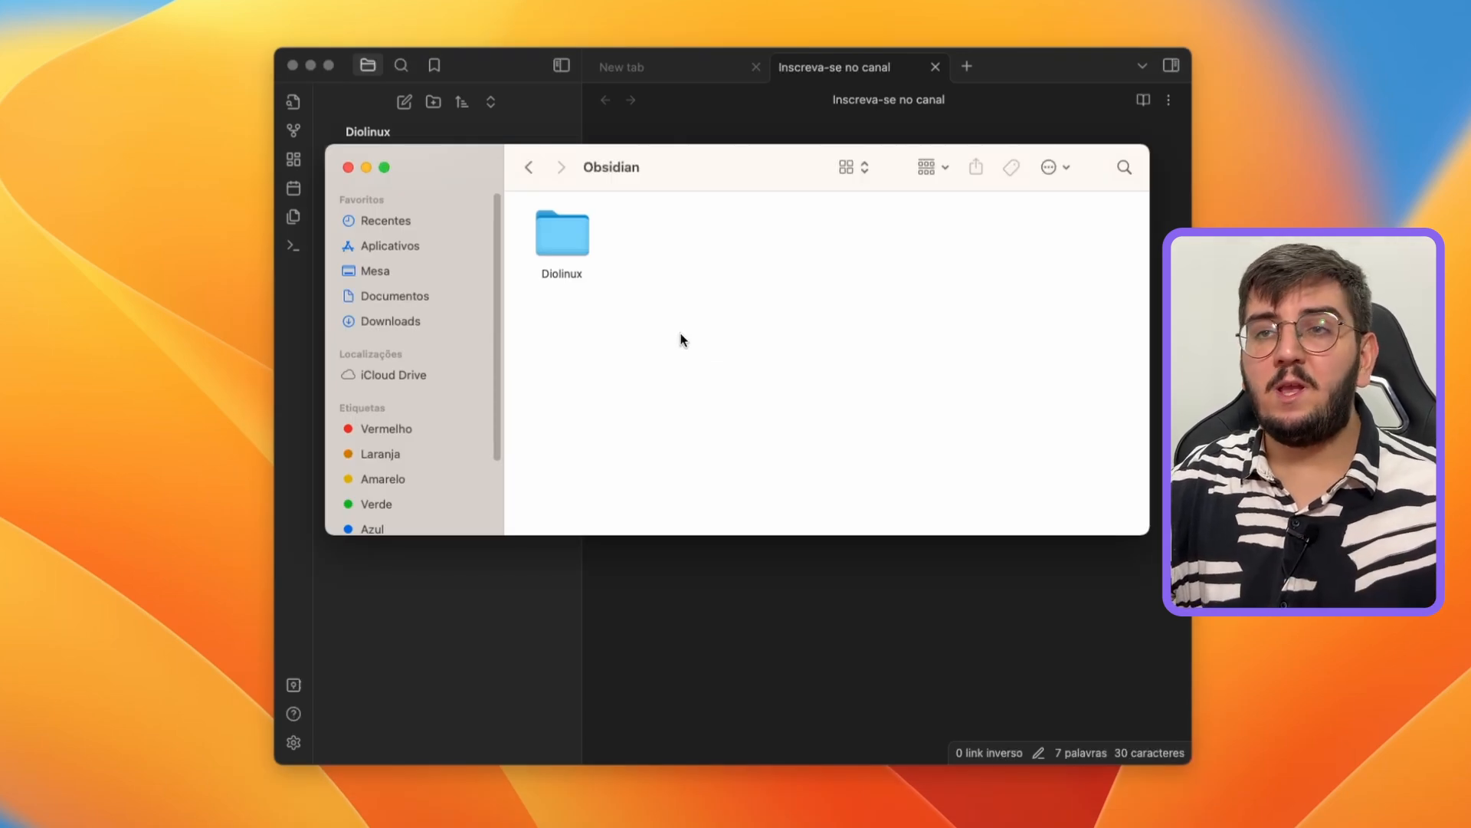
Step: Switch to Finder and inspect the Diolinux vault folder inside the Obsidian folder
left_click(573, 235)
left_click(627, 249)
left_click(577, 237)
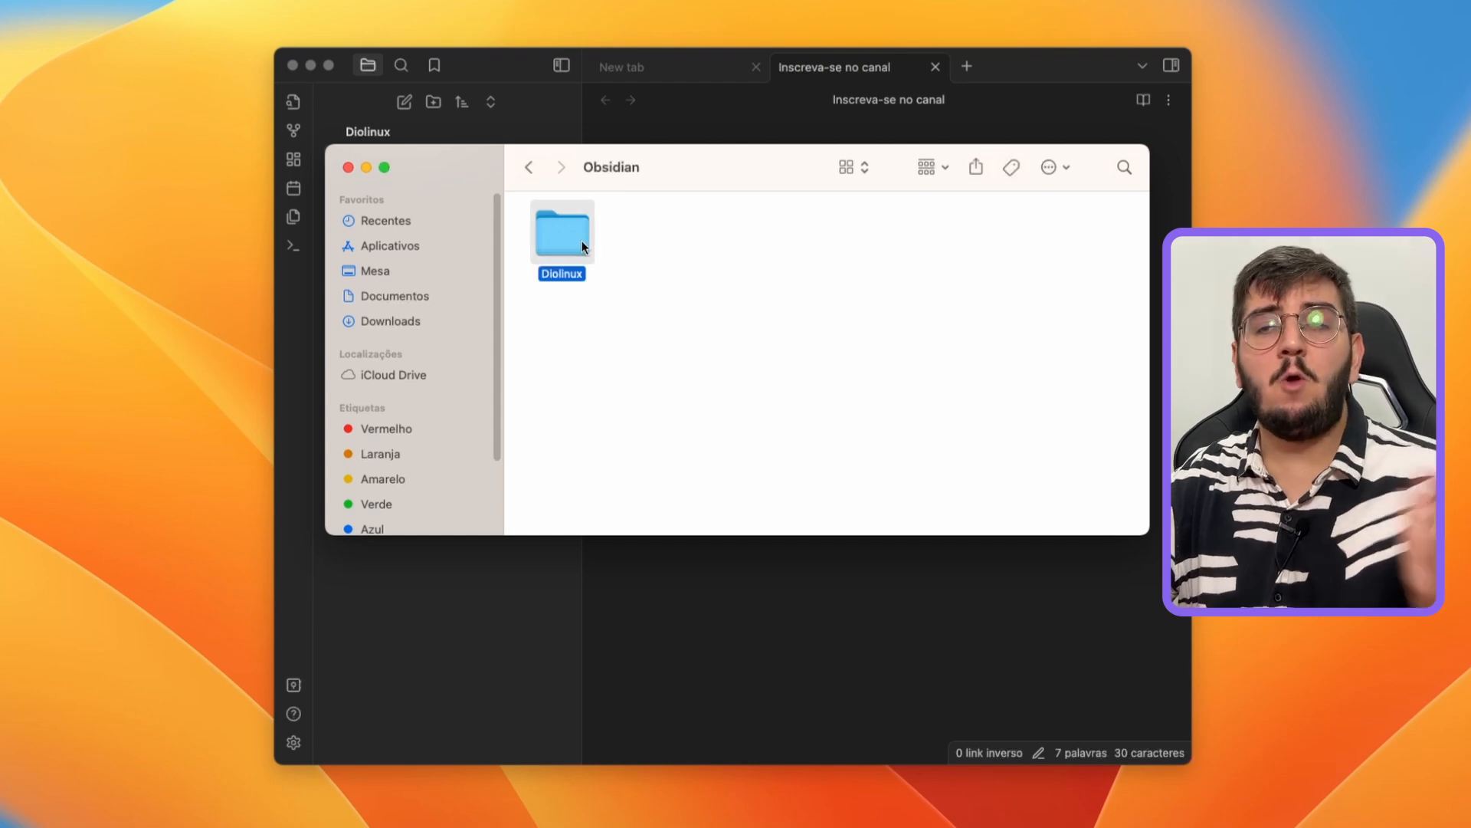
double_click(571, 246)
left_click(573, 248)
left_click(676, 336)
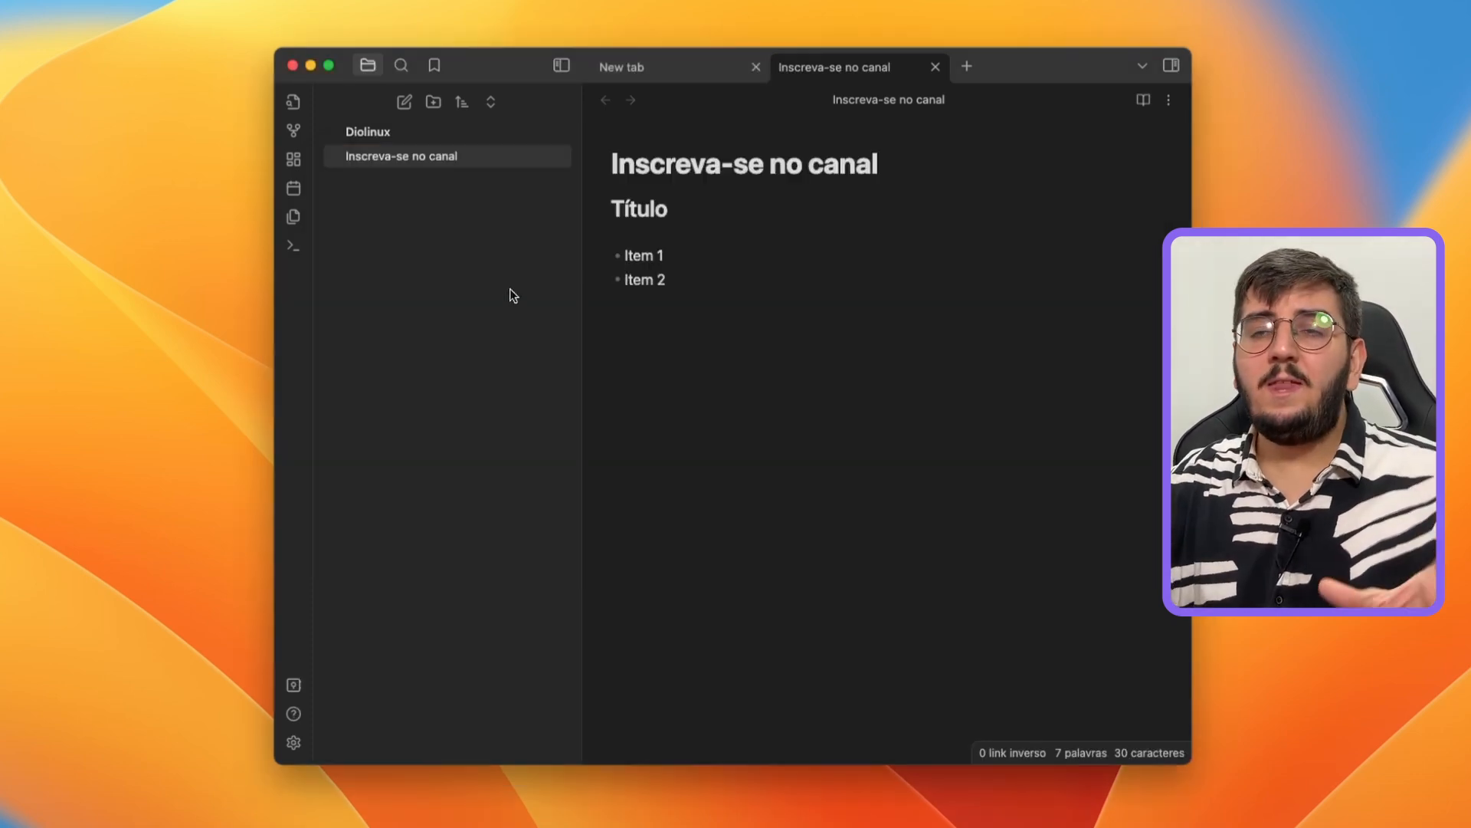
Step: In Obsidian, create a folder named "Diolinux Labs" and move the "Inscreva-se no canal" note into it
left_click(433, 102)
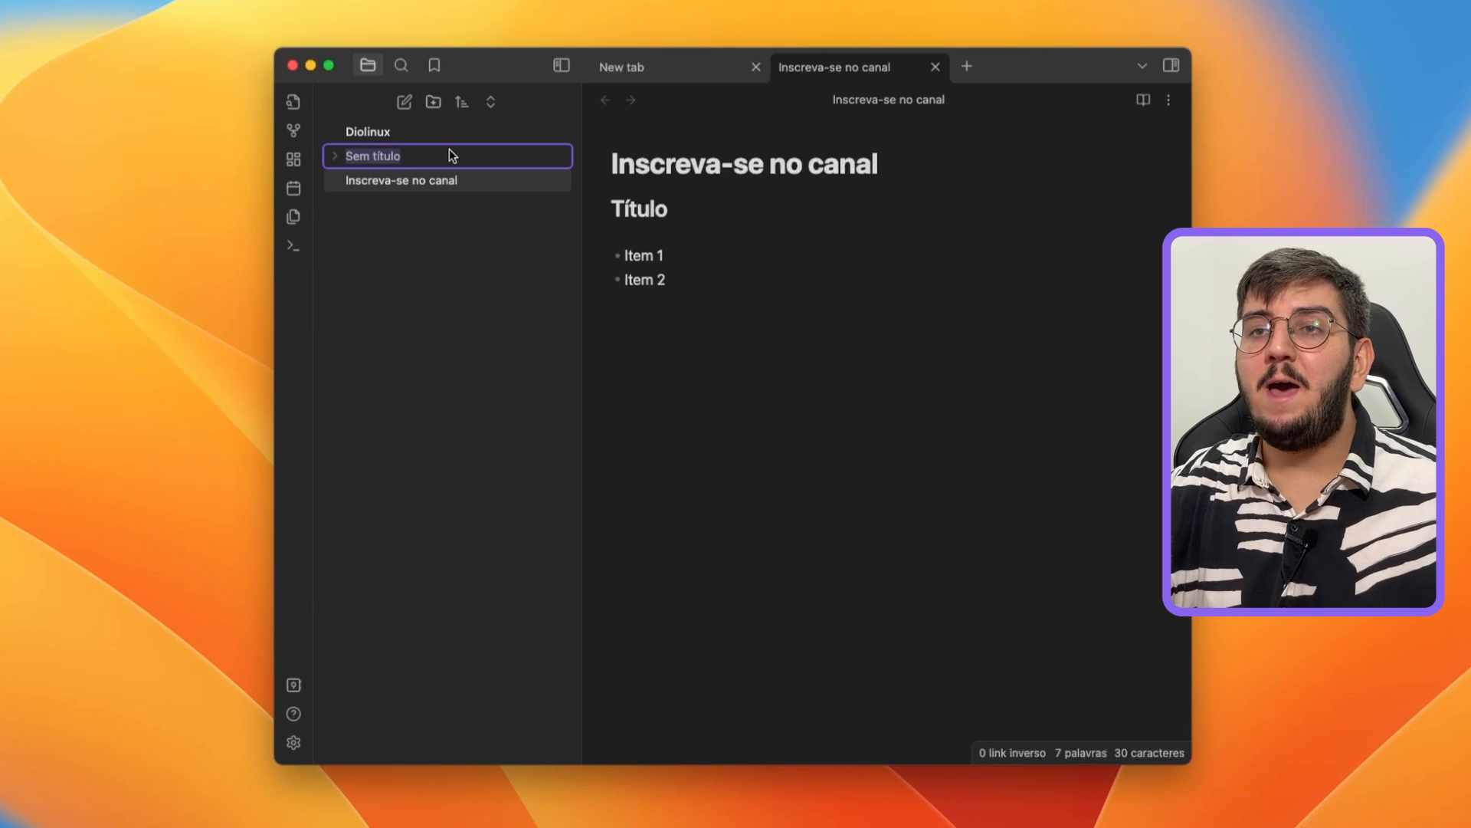
type("Dio")
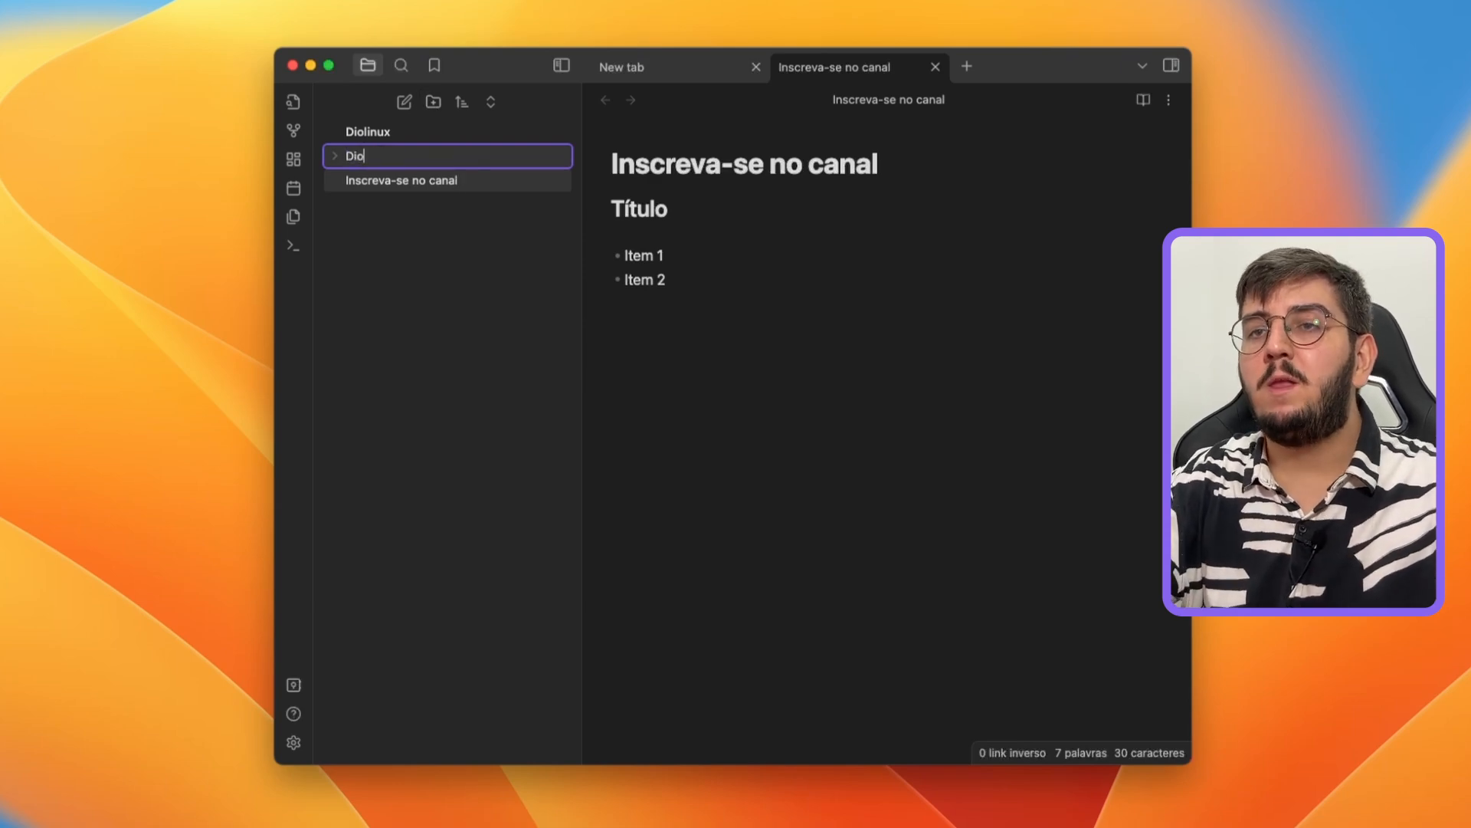
type("linux Labs")
key("Return")
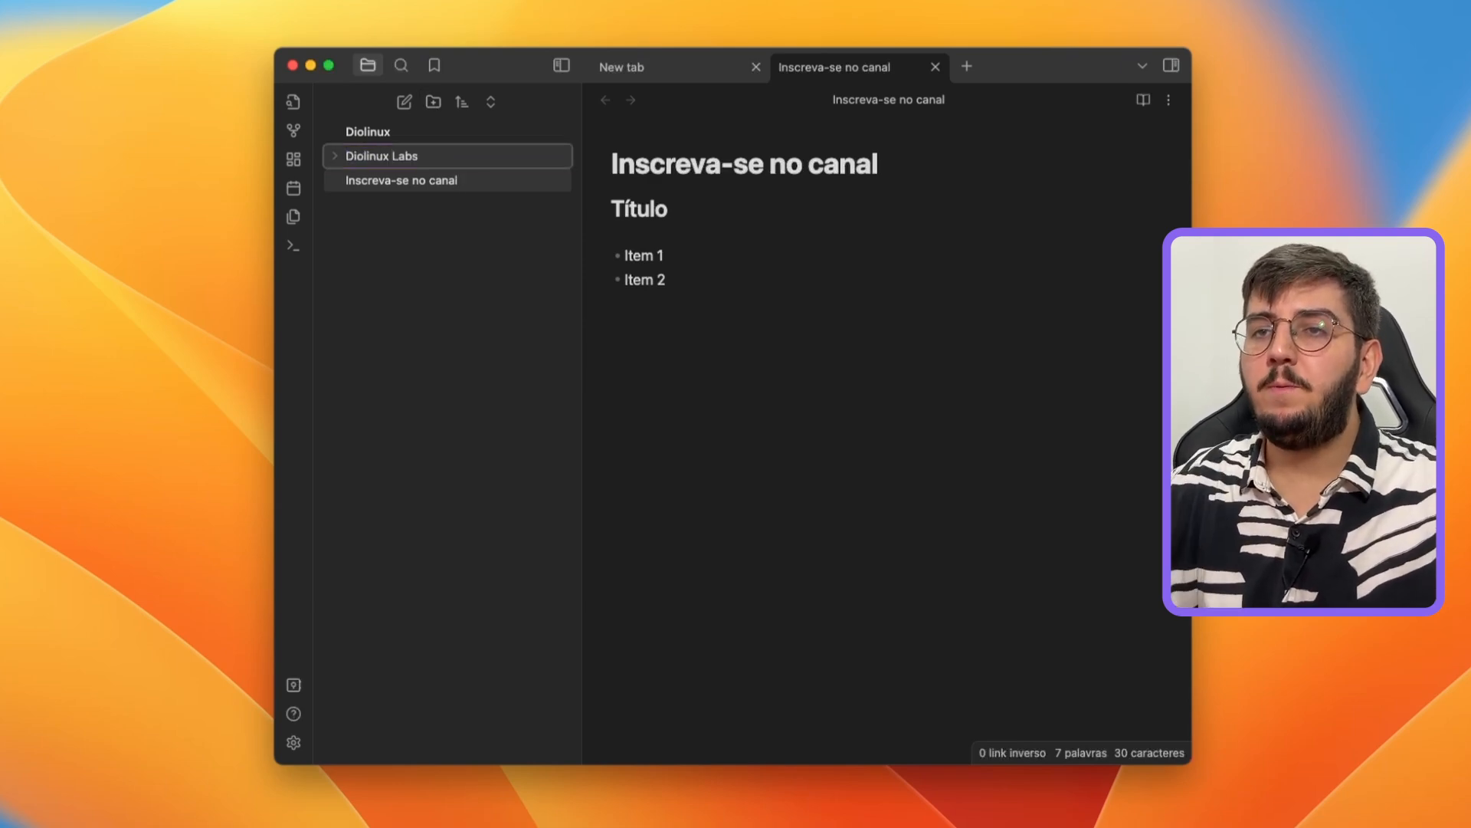
left_click(335, 155)
left_click_drag(404, 182, 406, 159)
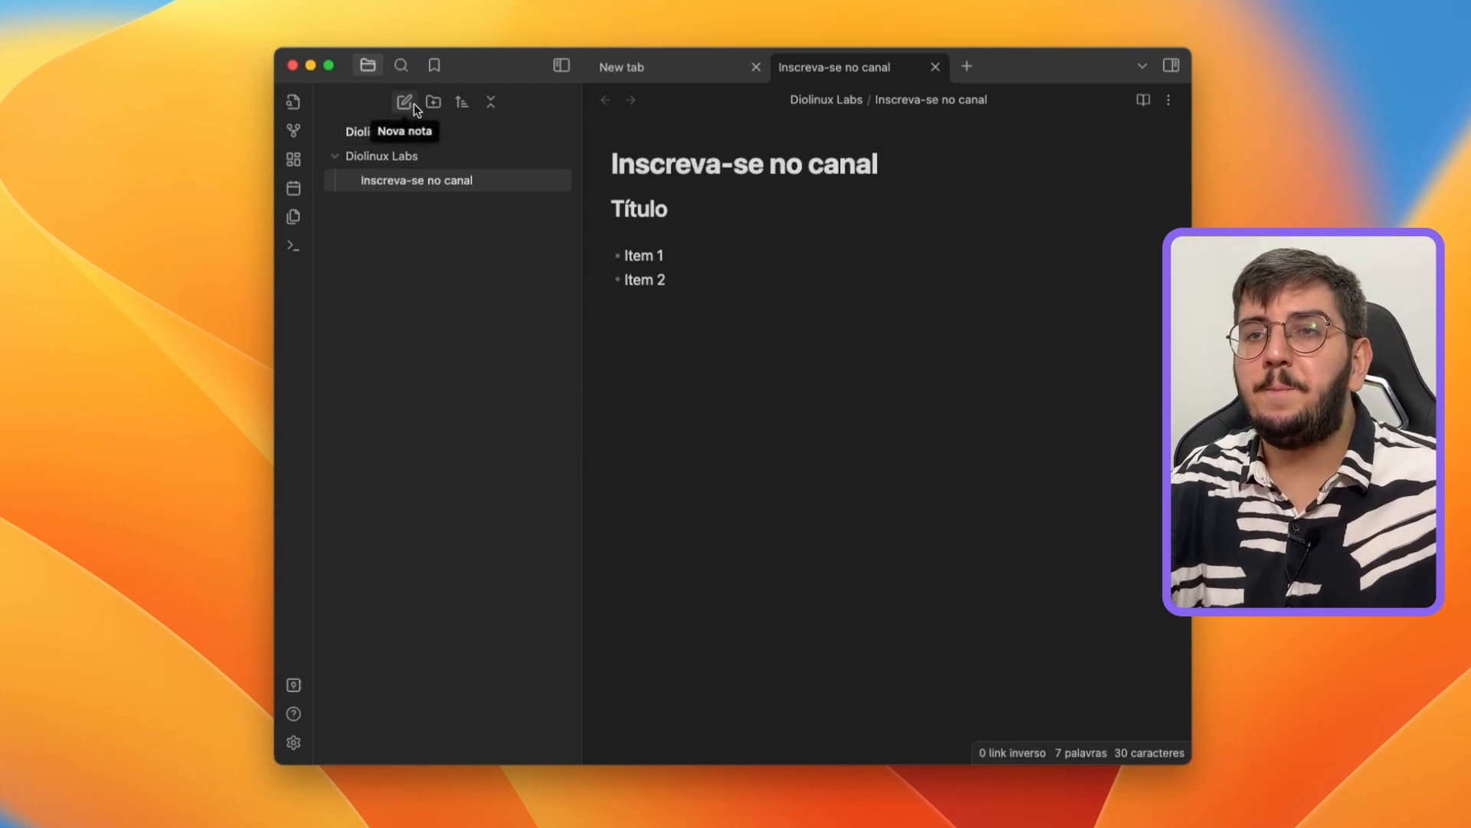
Step: Sort the file list by name (A - Z) and collapse and re-expand all its folders
left_click(467, 104)
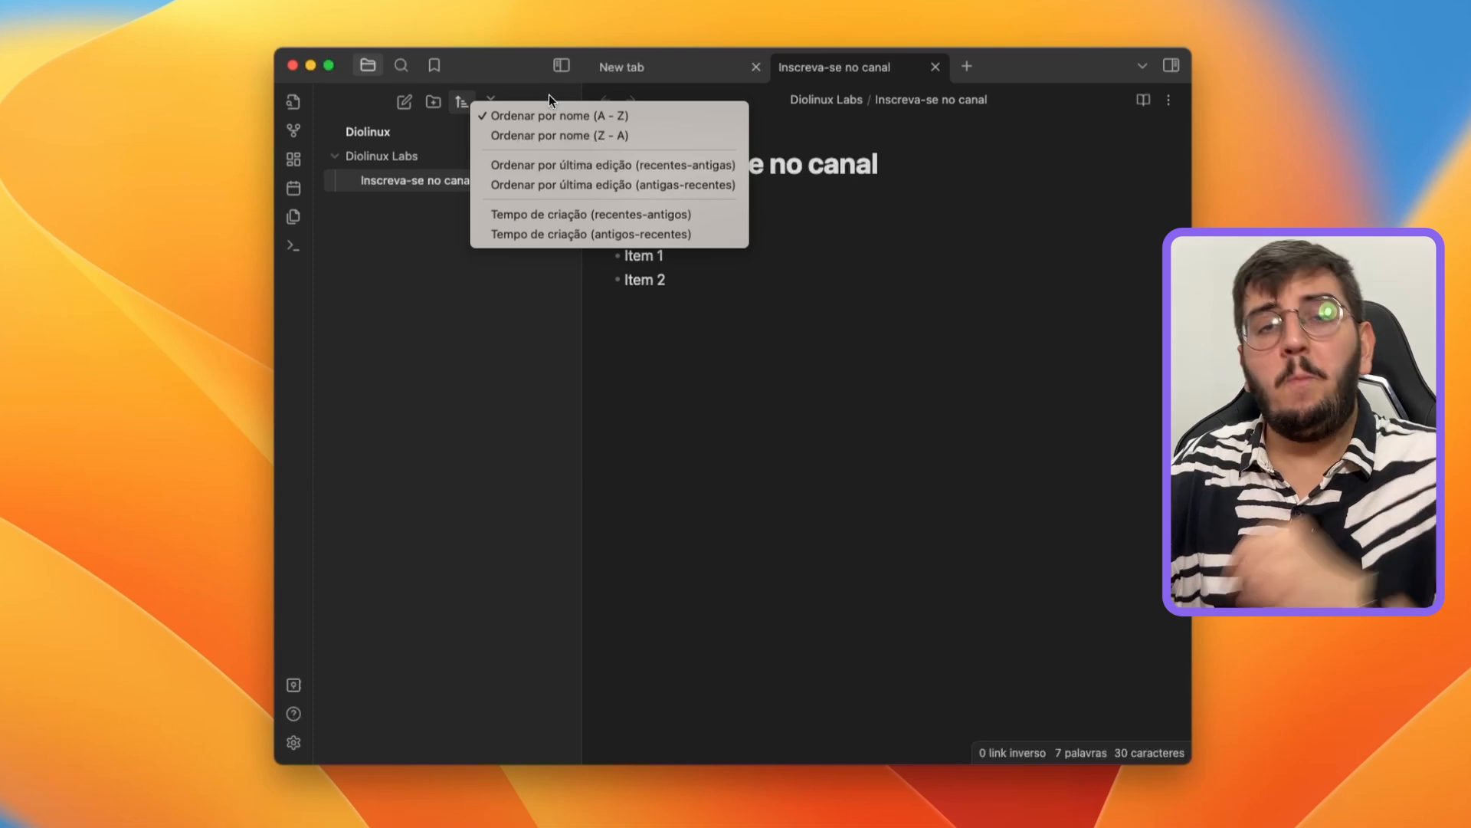
left_click(497, 115)
left_click(492, 101)
left_click(493, 101)
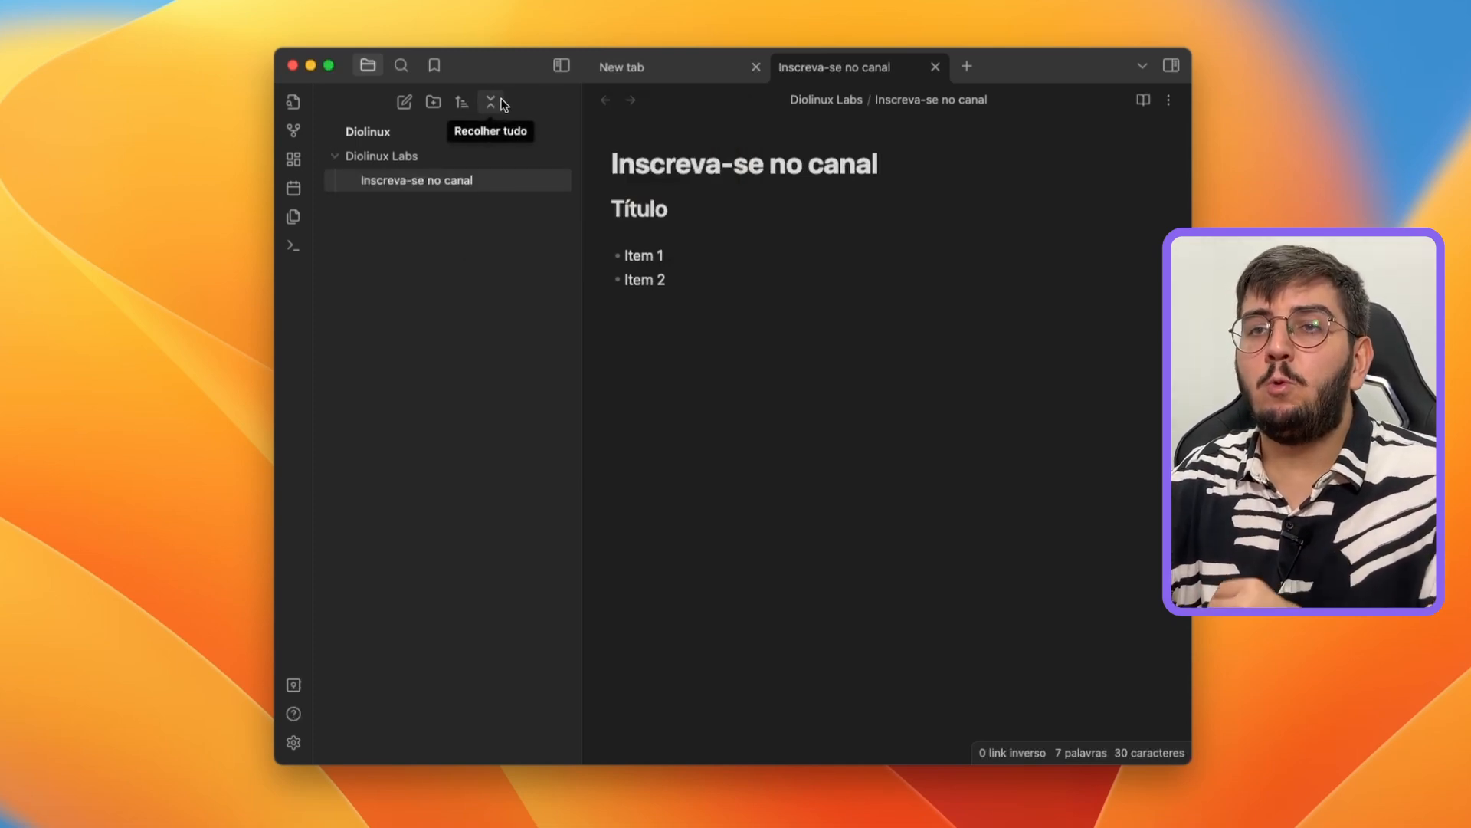
left_click(491, 102)
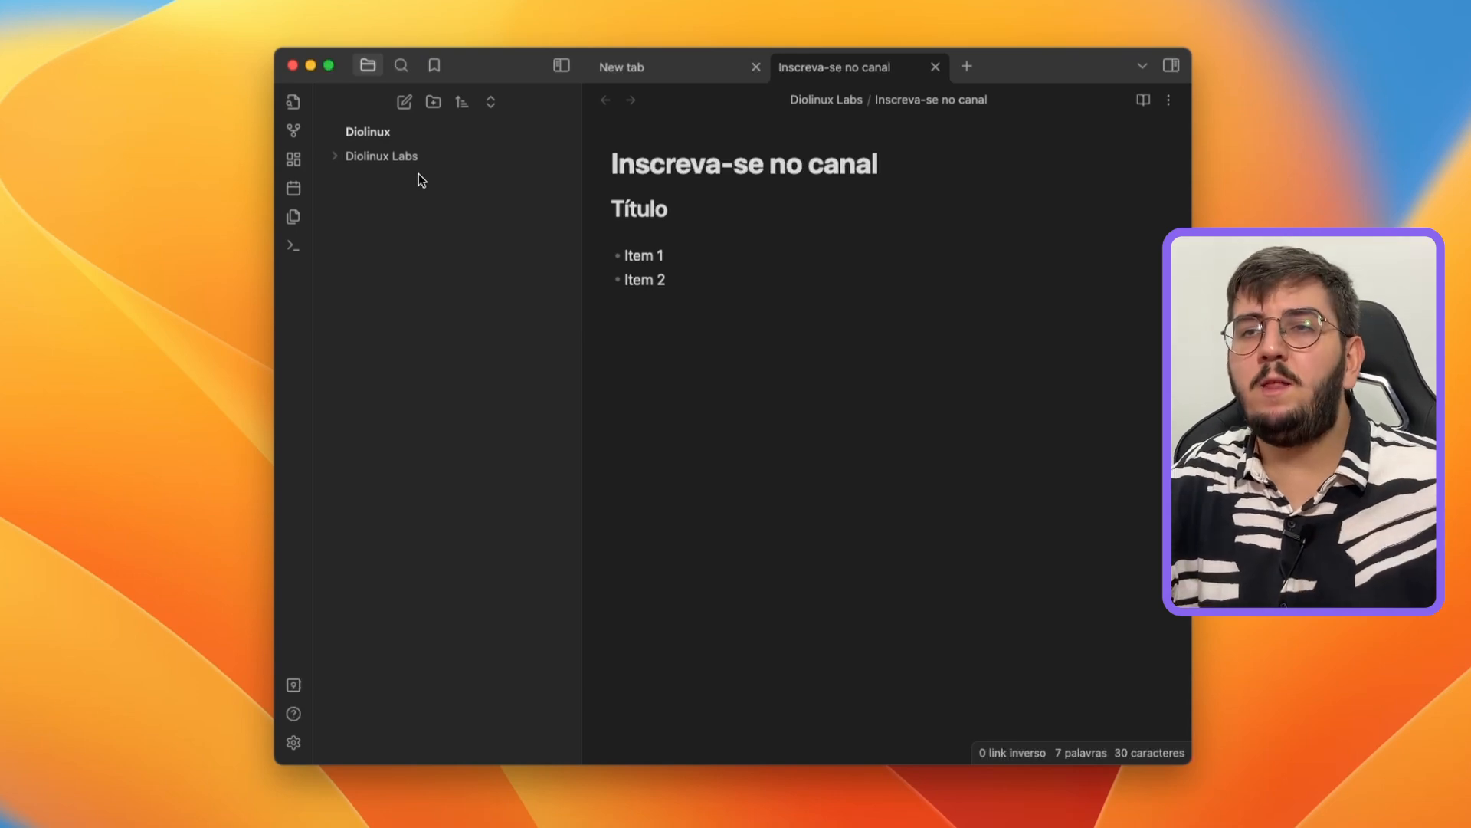
left_click(491, 103)
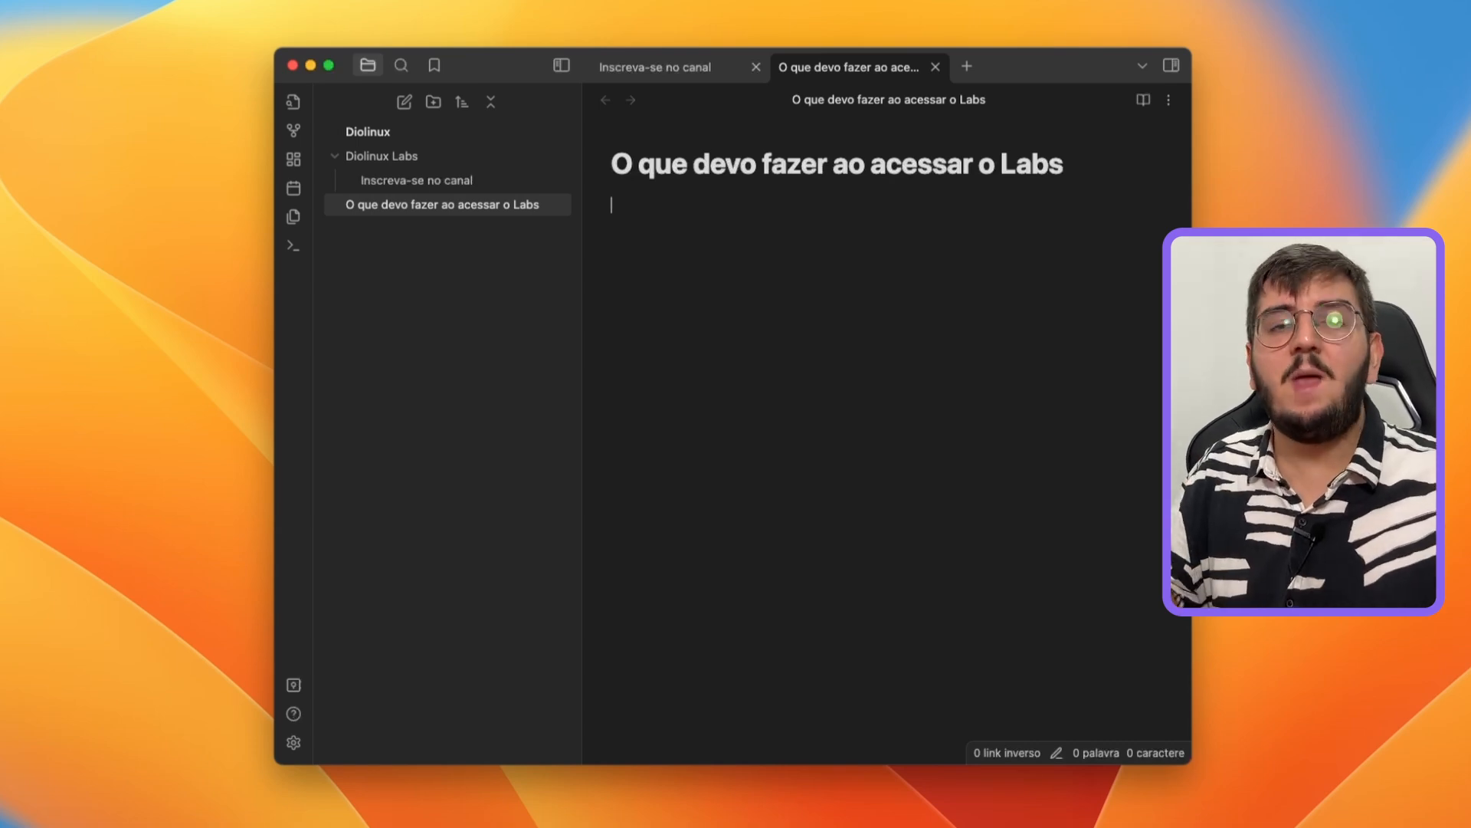
Step: Insert an internal link to "Inscreva-se no canal" in the "O que devo fazer ao acessar o Labs" note and follow it
type("[[")
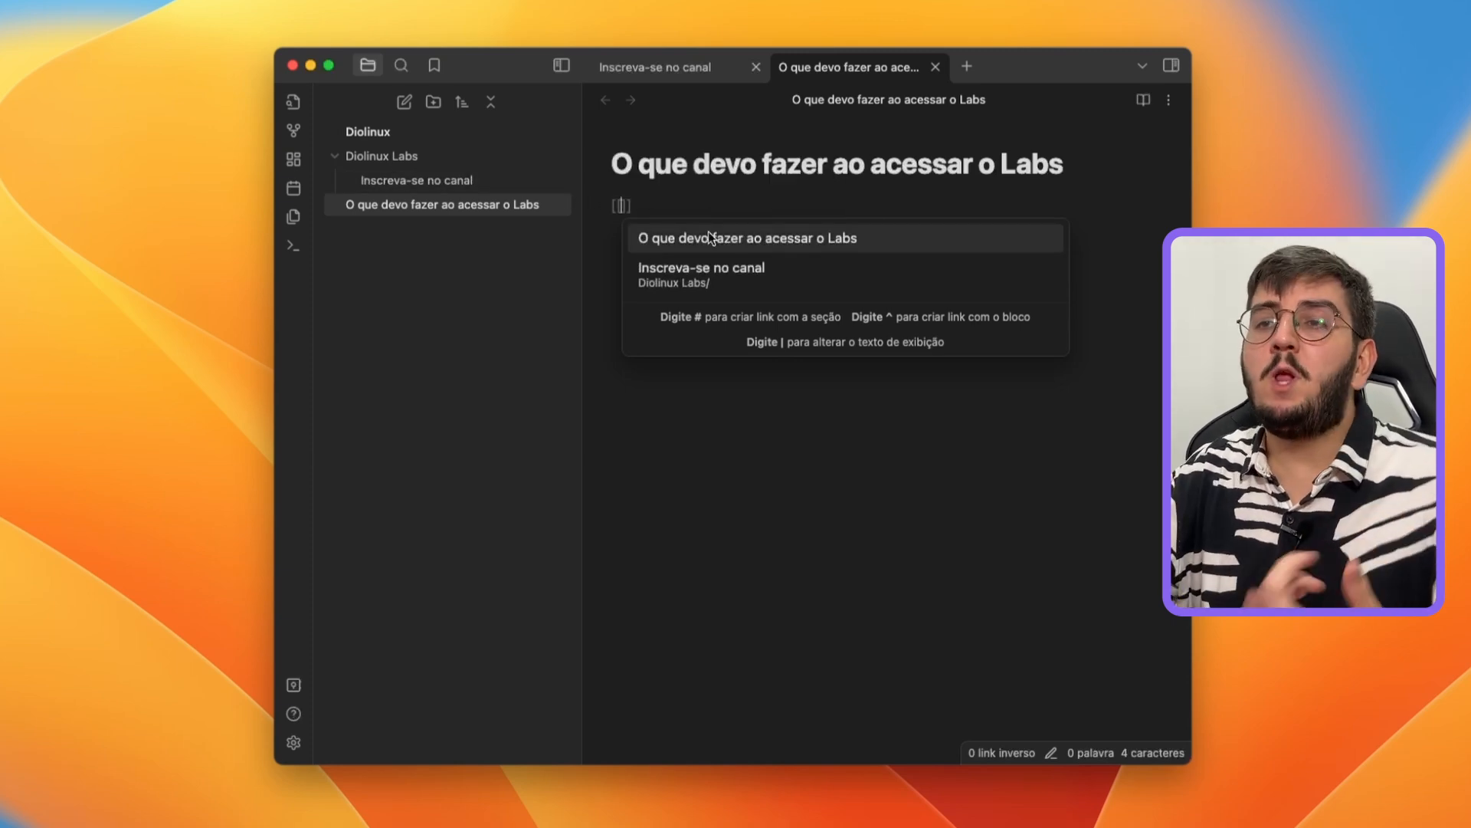
left_click(748, 270)
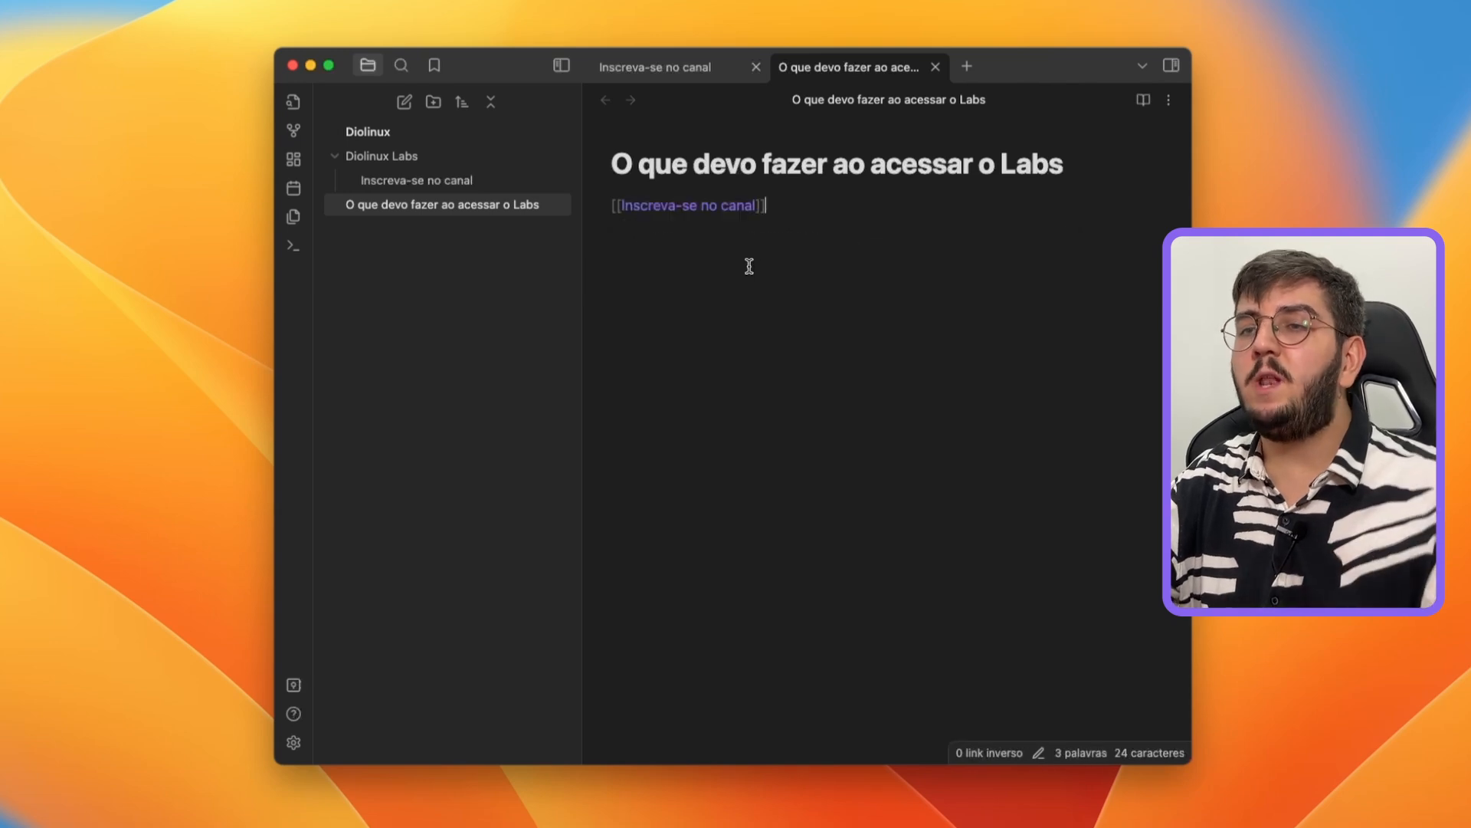
right_click(724, 206)
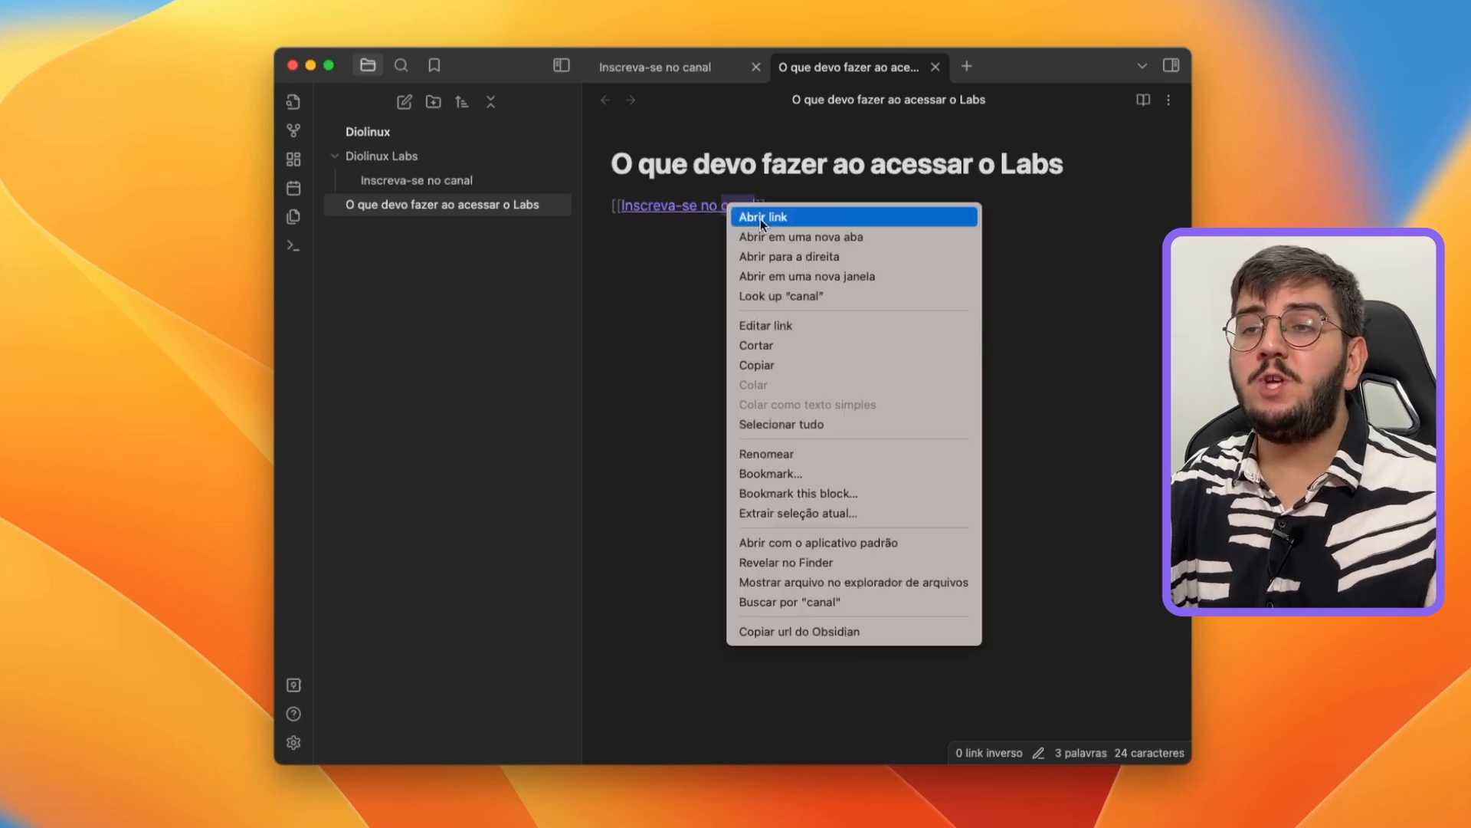
left_click(761, 219)
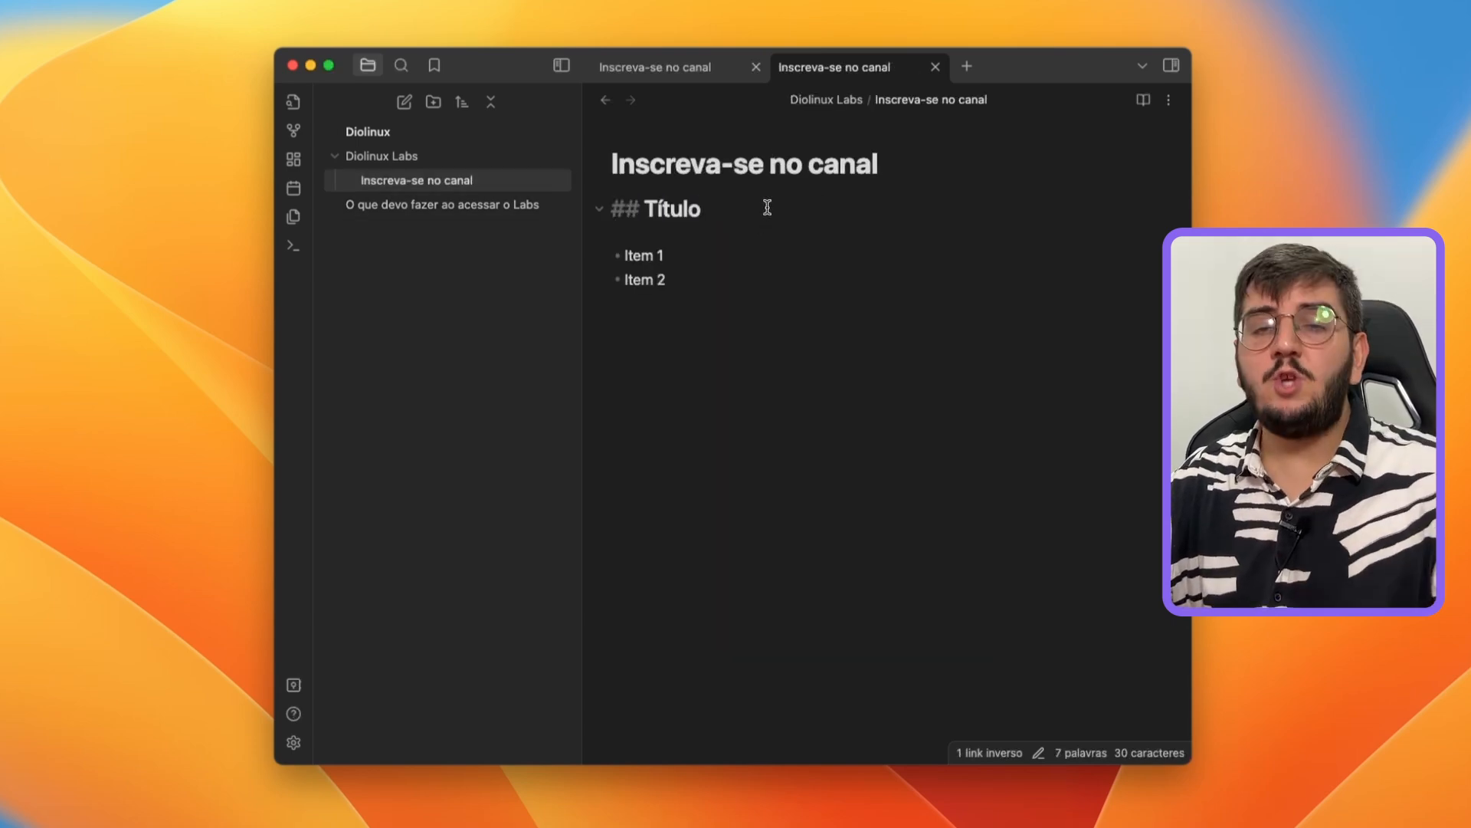
Step: Open the vault's graph view to see how the notes are connected
left_click(301, 131)
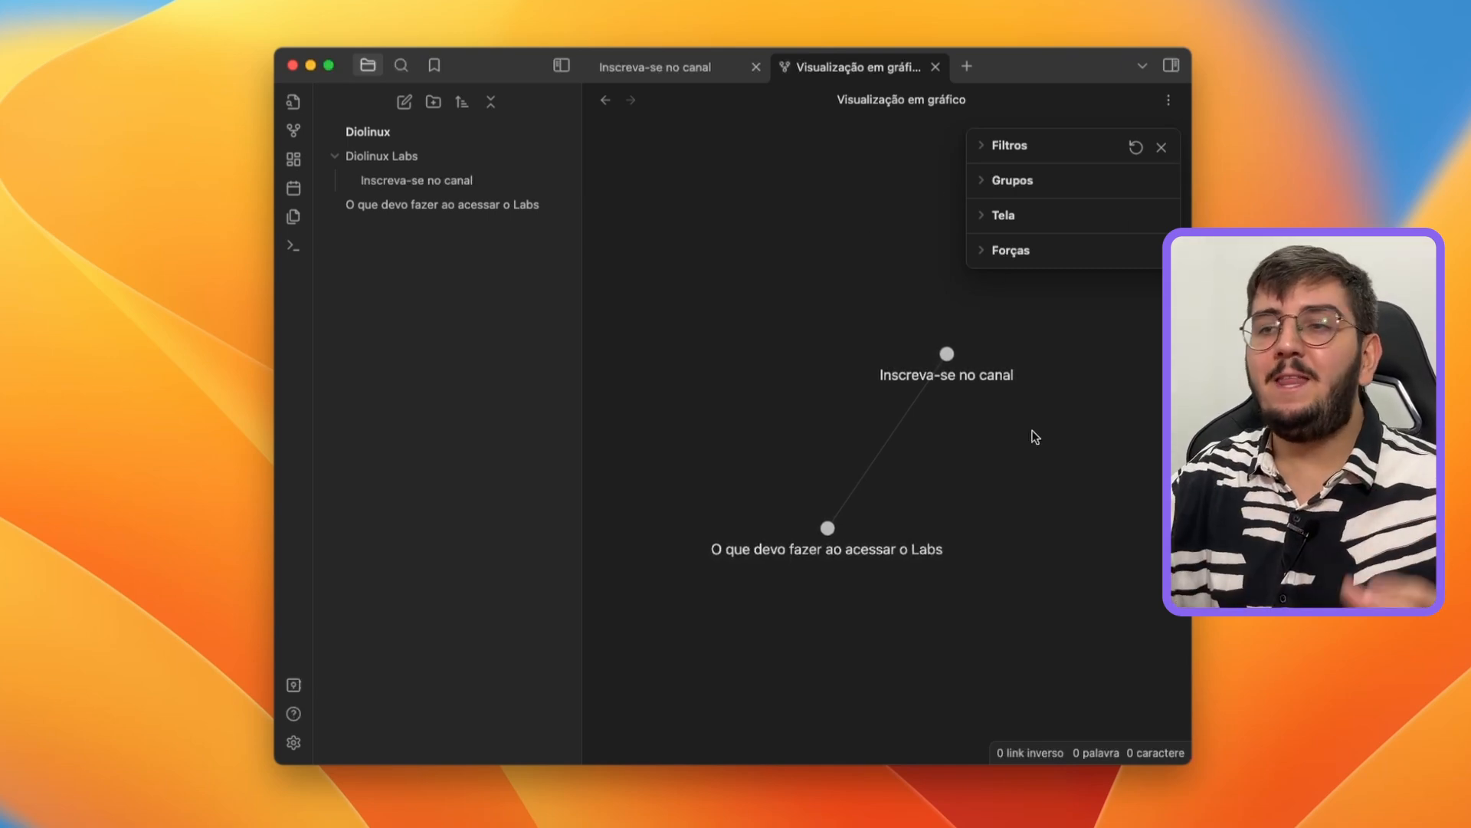
Step: Reposition the "Inscreva-se no canal" node in the graph and close the graph view
left_click_drag(953, 358, 927, 335)
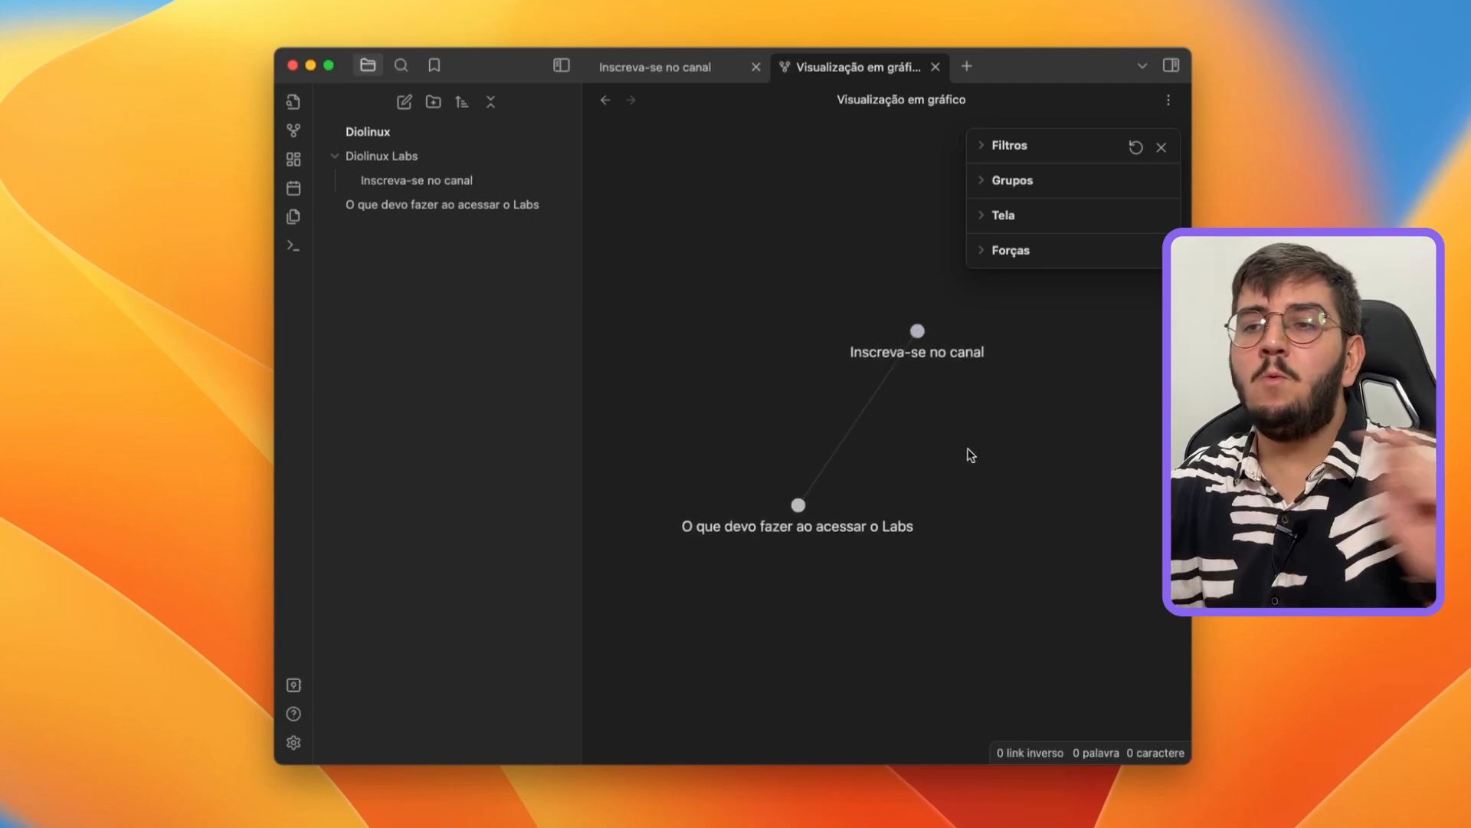
key("super+w")
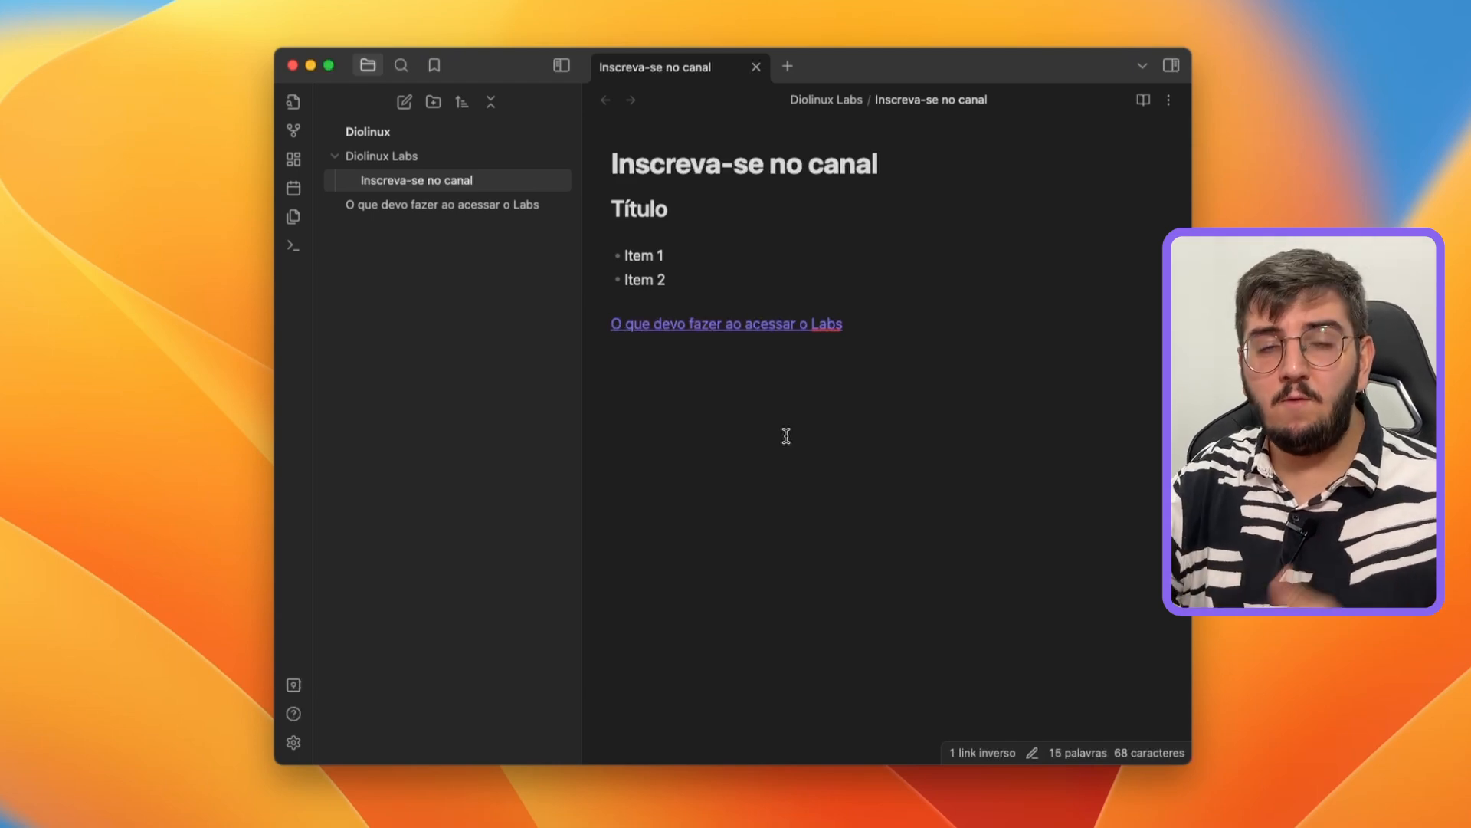
Step: Open the native plugins settings (Plugins nativos) and switch the Canvas plugin off and back on
left_click(293, 742)
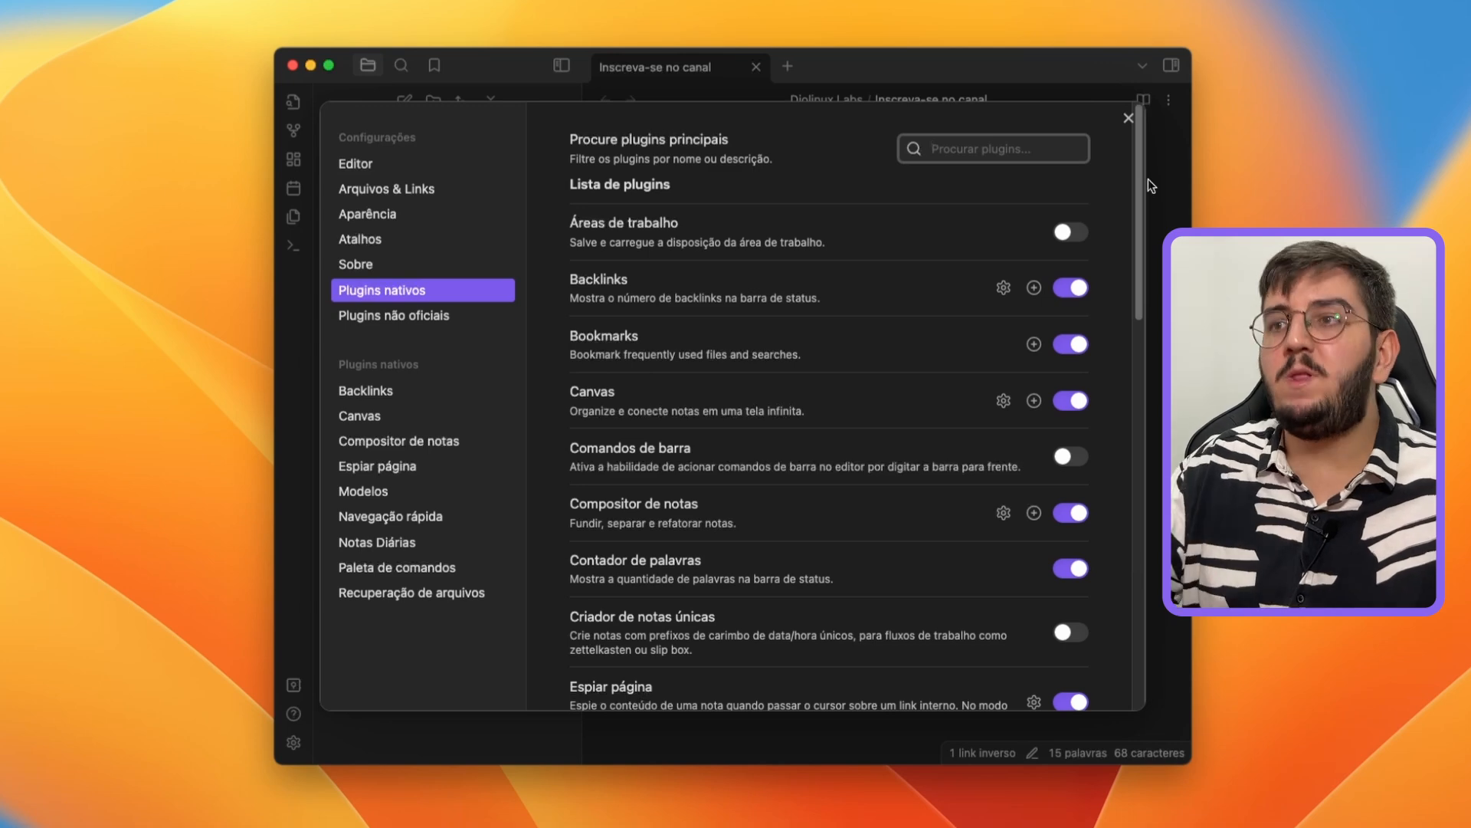
mouse_move(1137, 187)
left_mouse_down()
mouse_move(1129, 393)
mouse_move(1130, 208)
left_mouse_up()
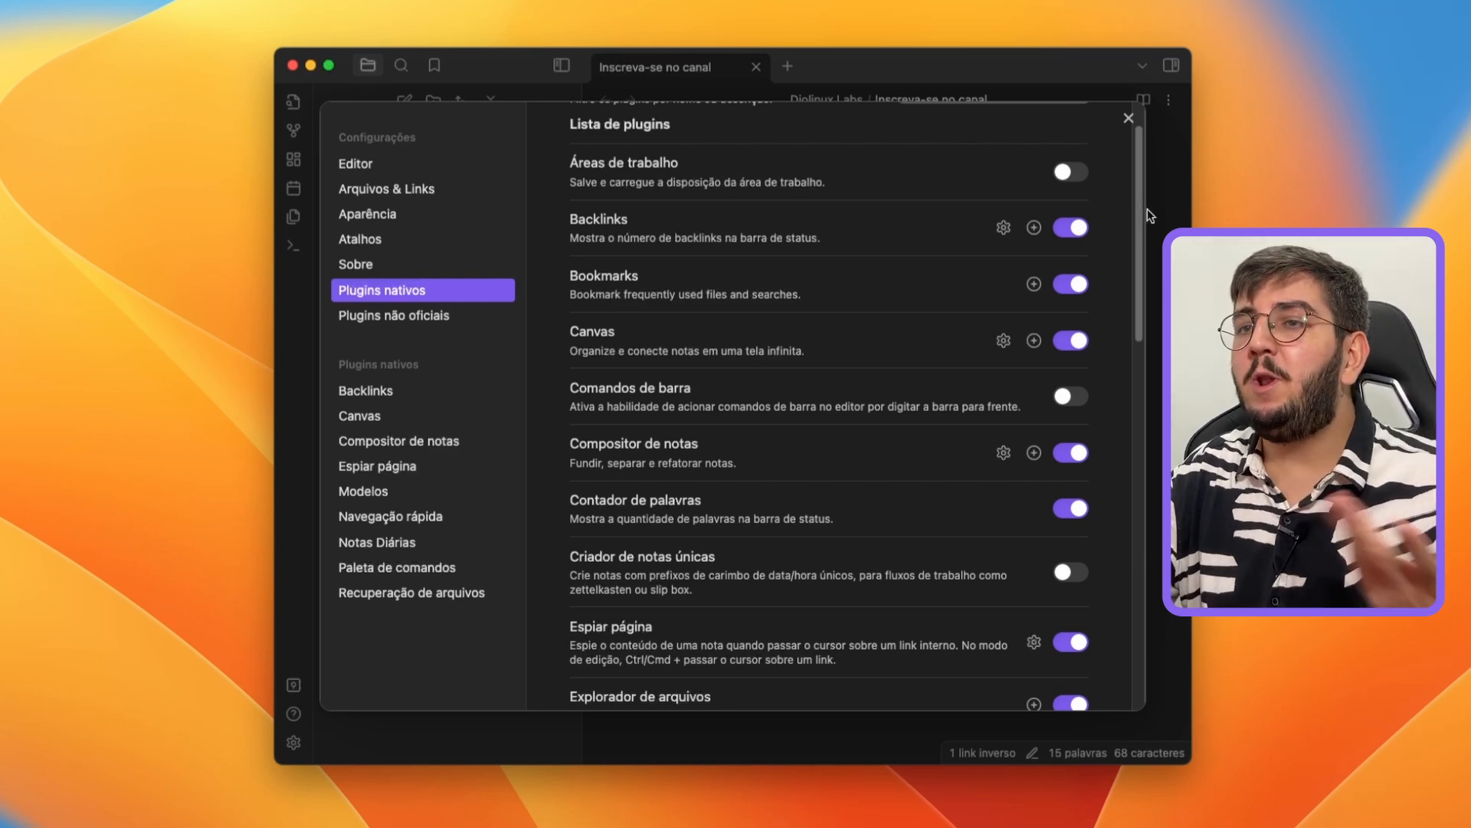
left_click(1077, 342)
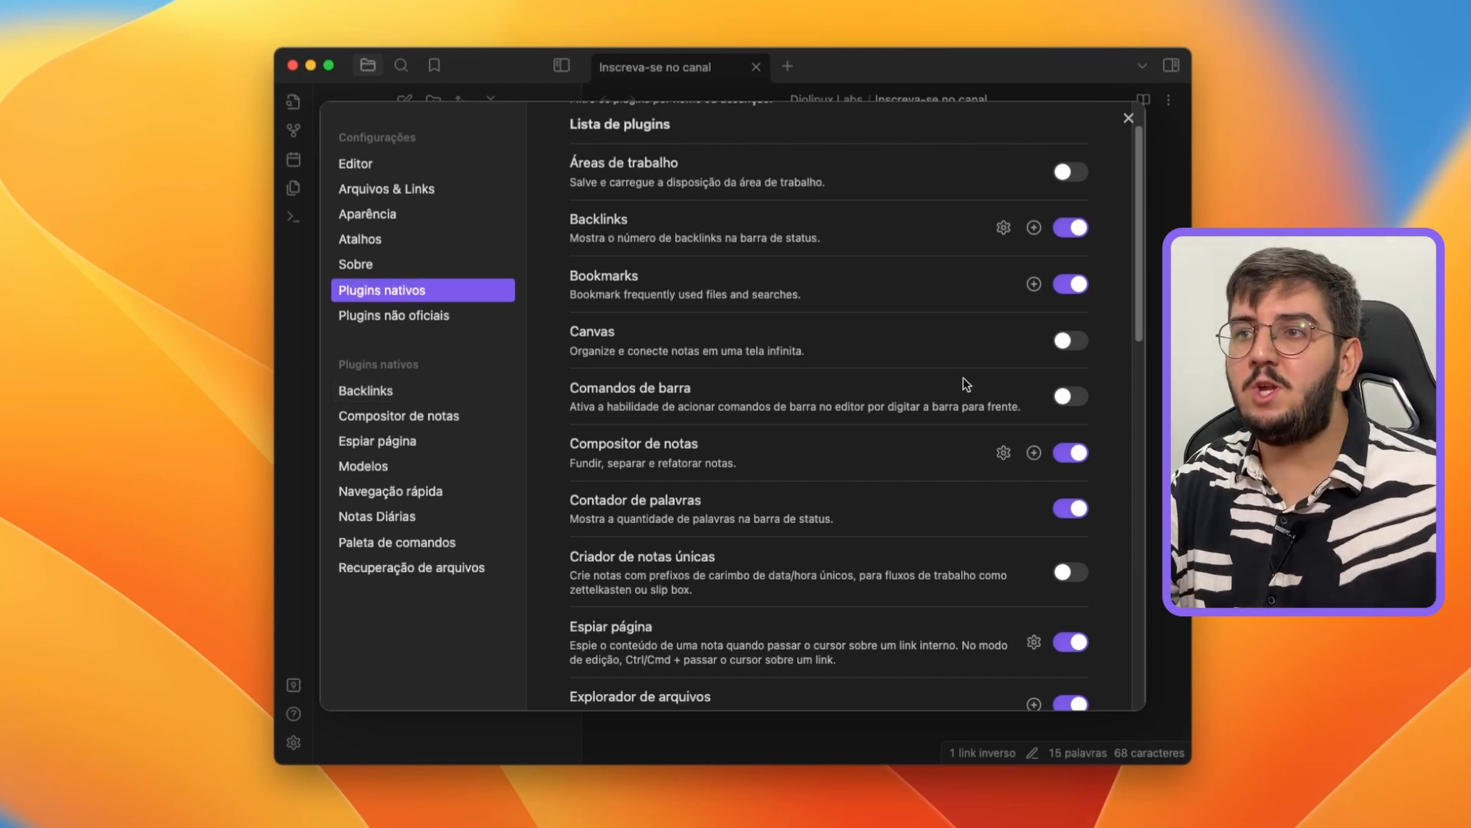
left_click(1068, 343)
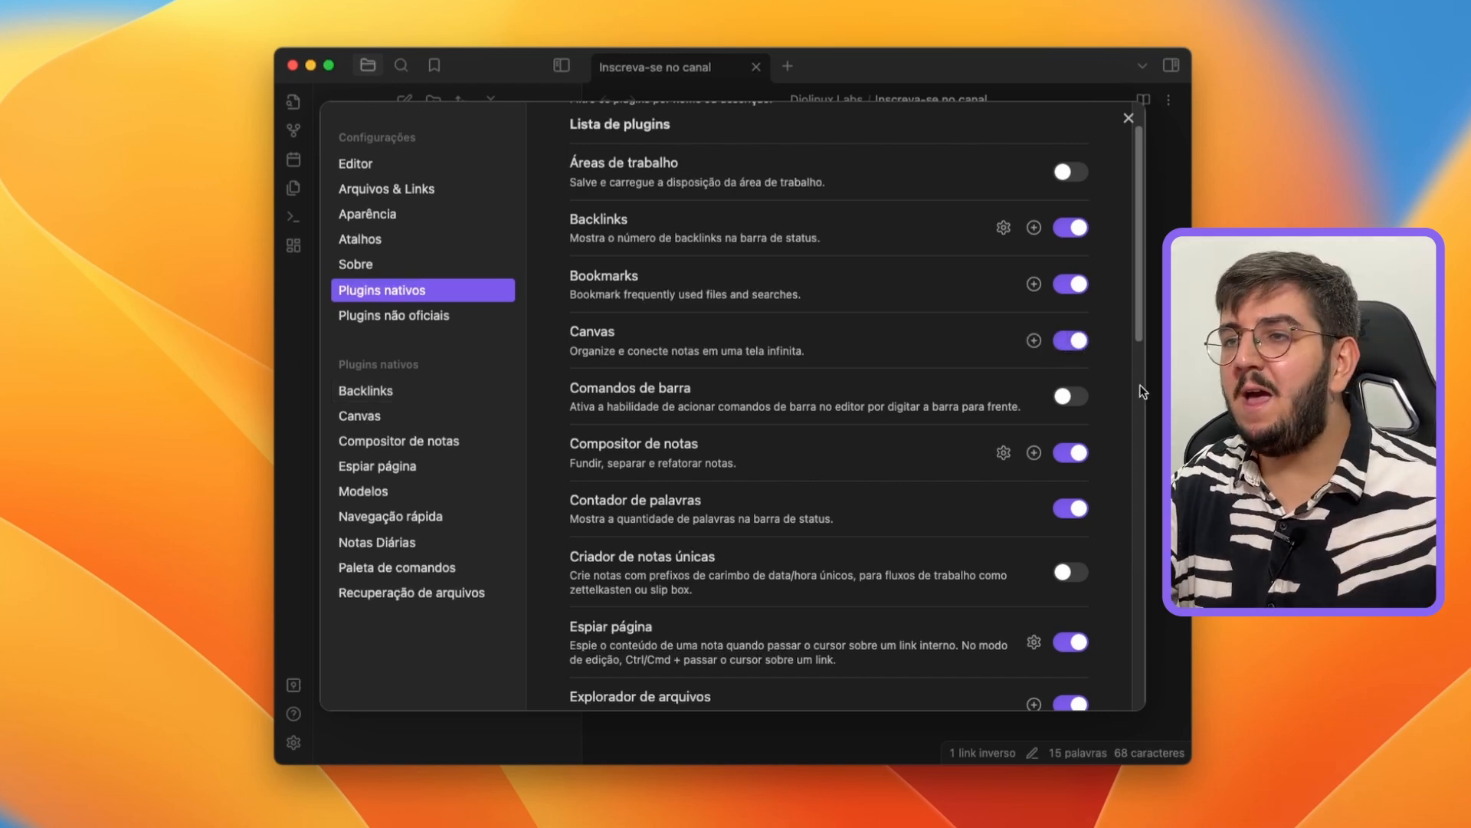
Step: Enable the native audio recorder plugin (Gravador de áudio) and close the settings
left_click_drag(1143, 296, 1132, 446)
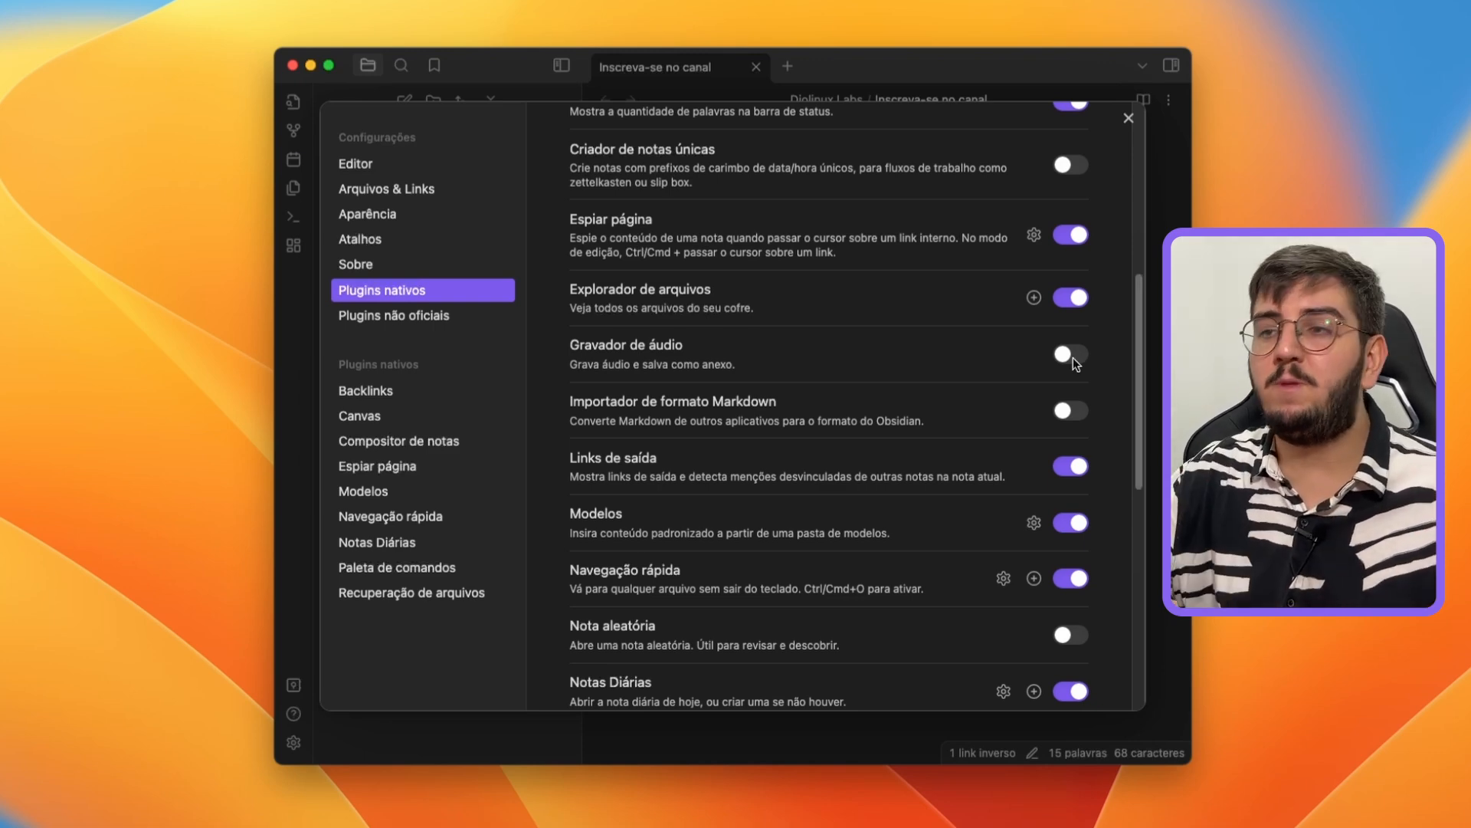
left_click(1071, 355)
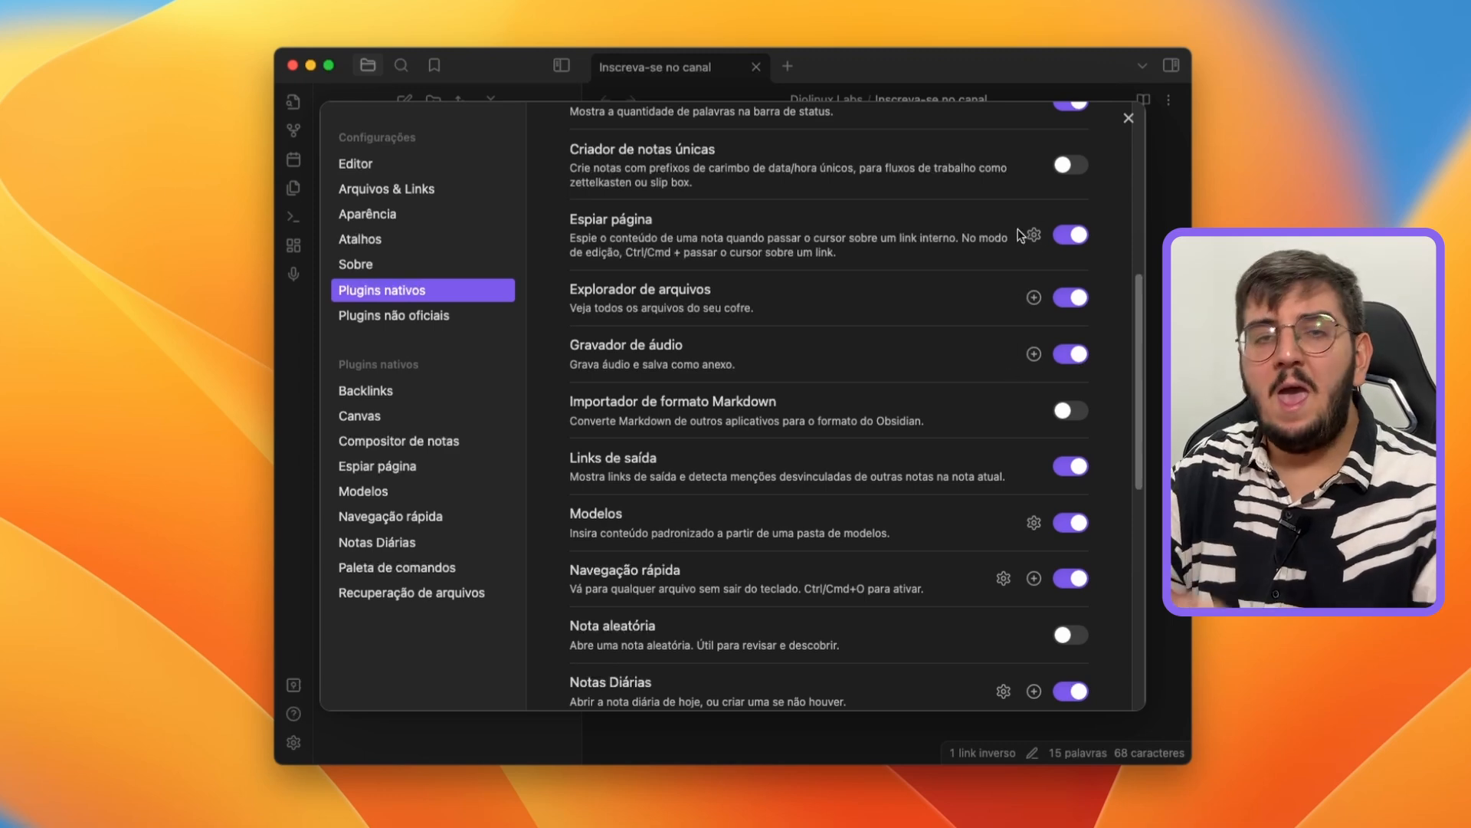
left_click(1129, 118)
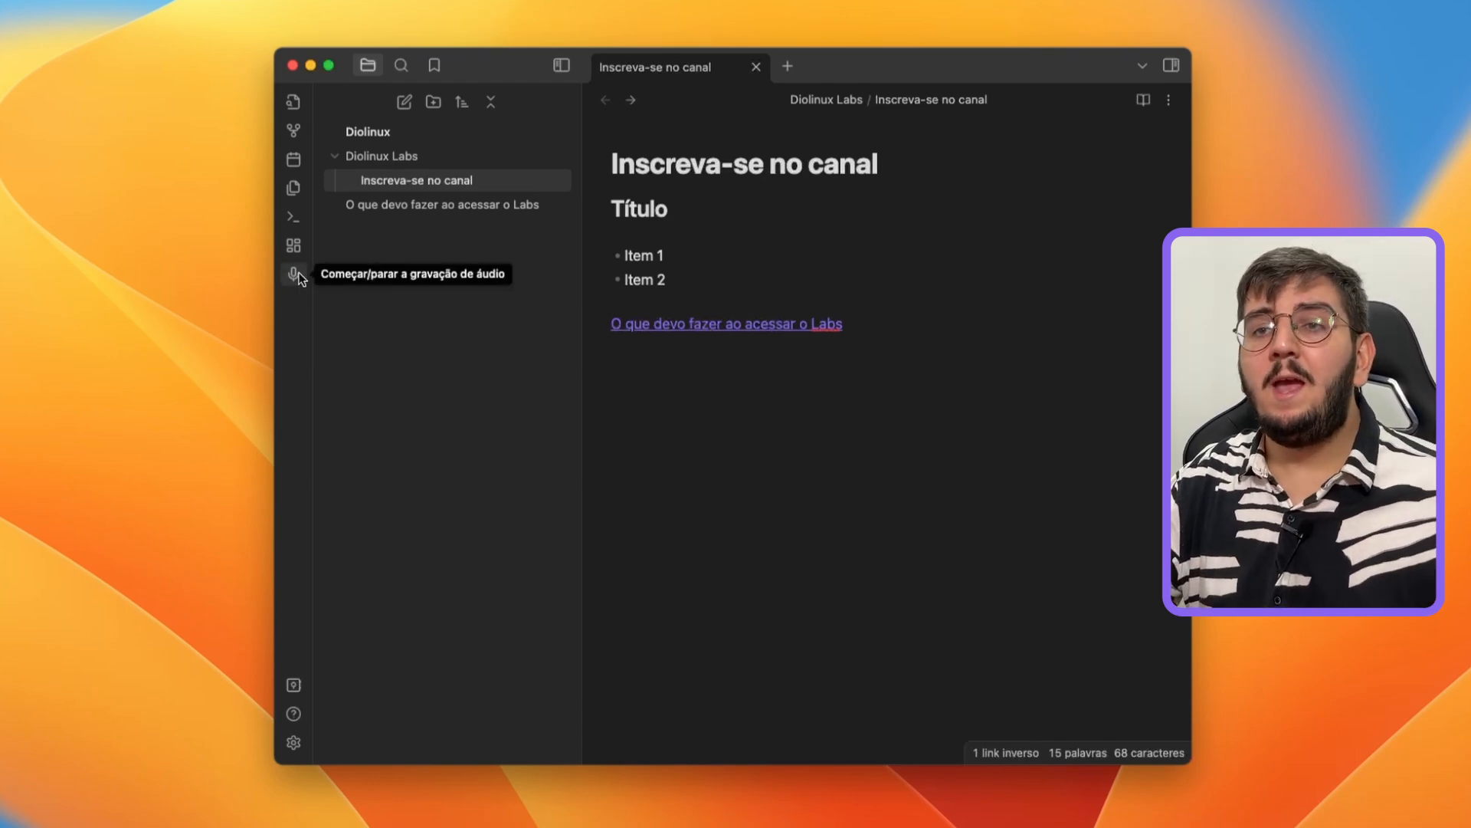
Step: Record a short audio clip into the vault with the audio recorder, then stop the recording
left_click(295, 274)
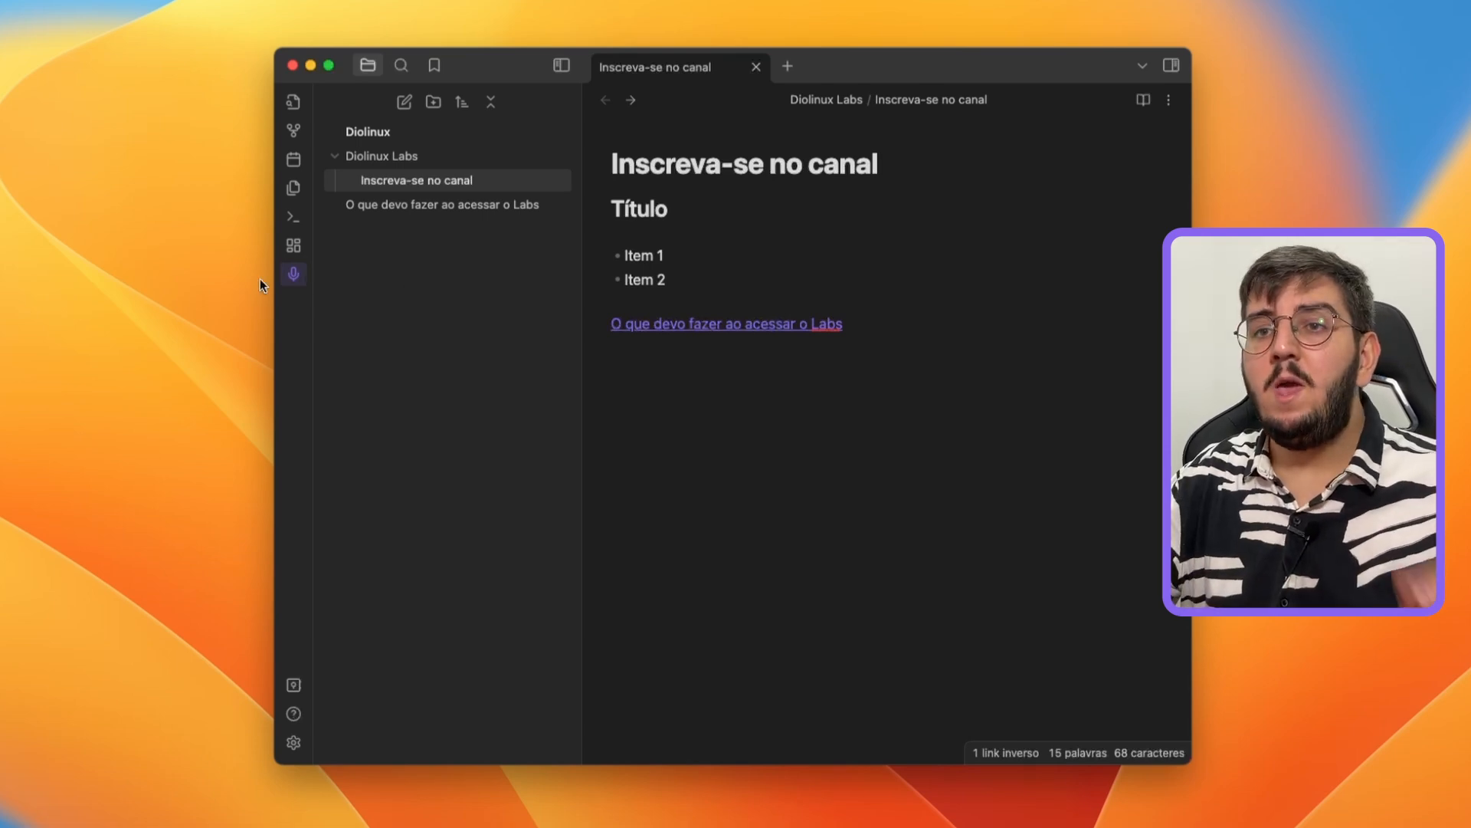
left_click(294, 275)
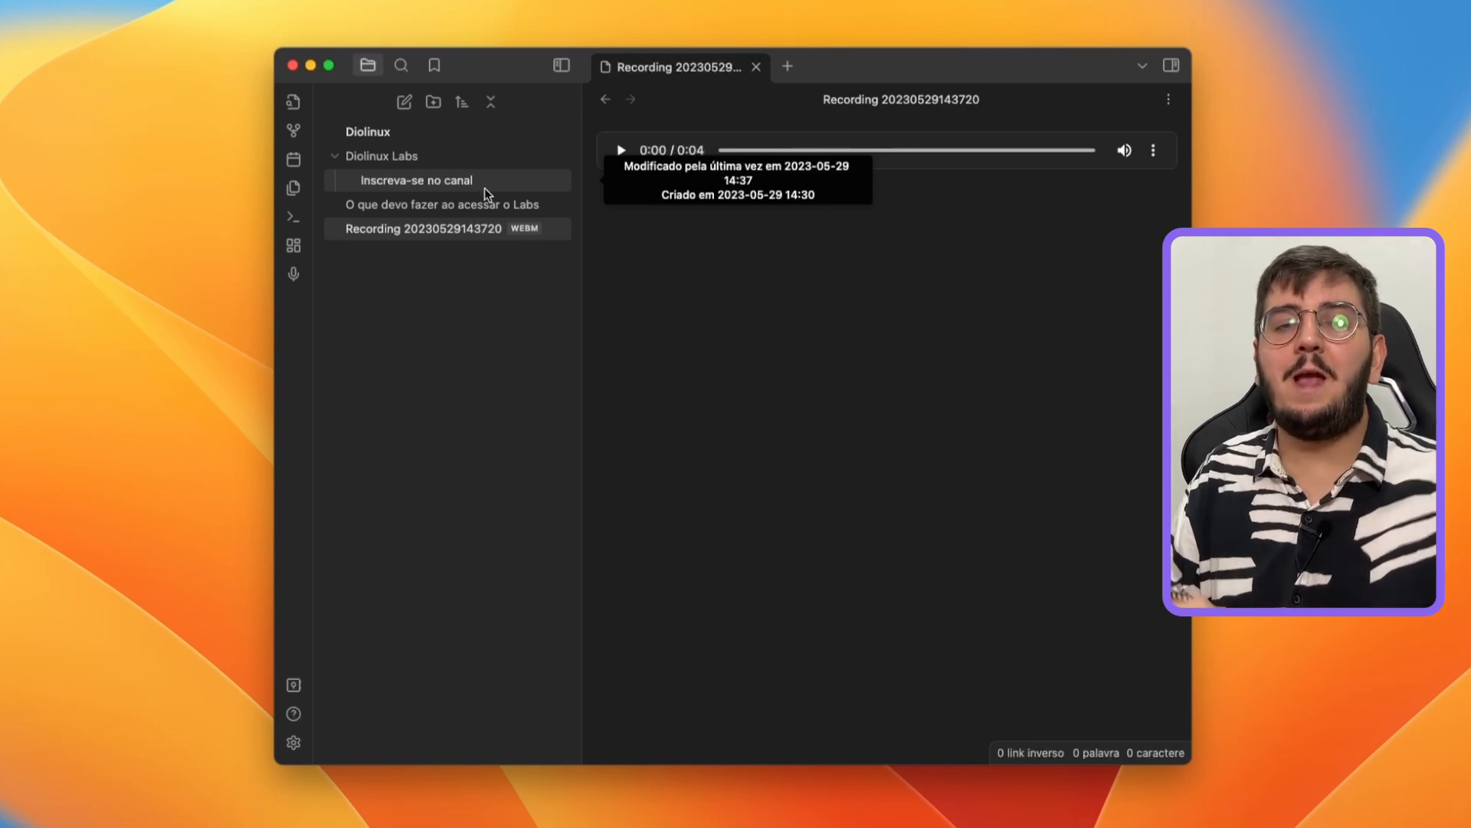
Step: Turn on community plugins under the unofficial plugins settings (Plugins não oficiais) and open the community plugin catalogue
key("super+comma")
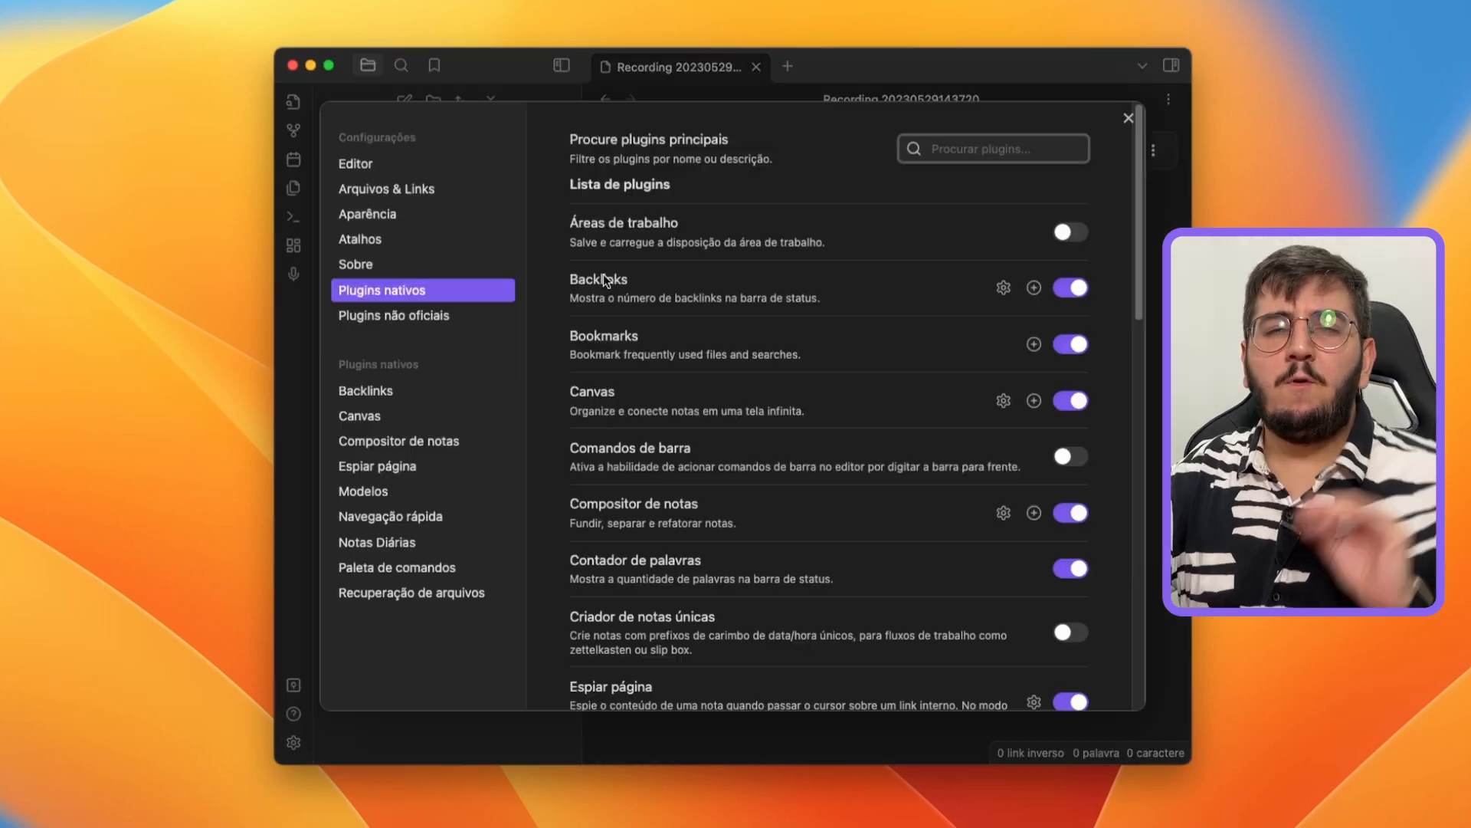
left_click(420, 319)
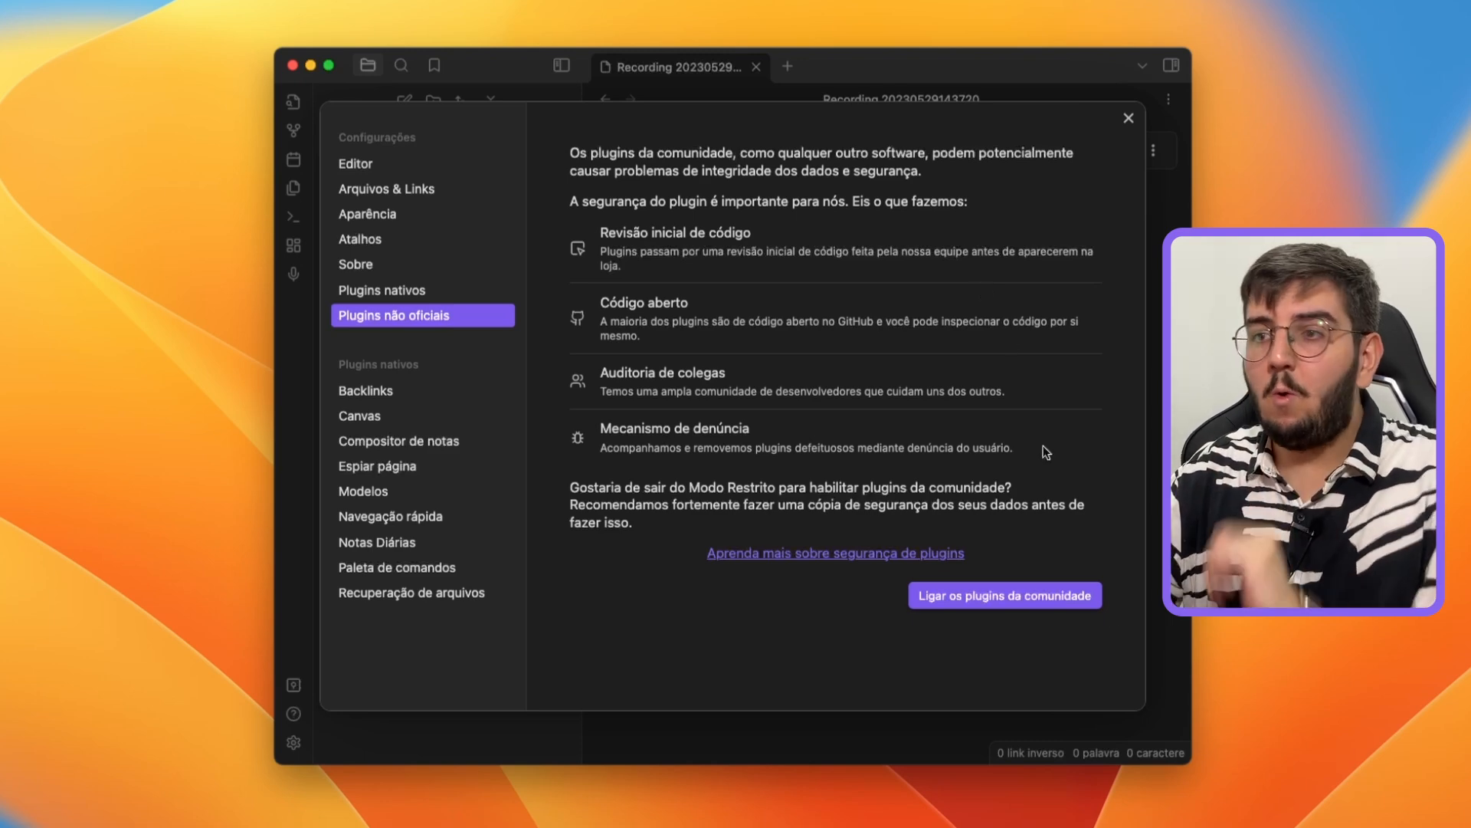
left_click(1019, 606)
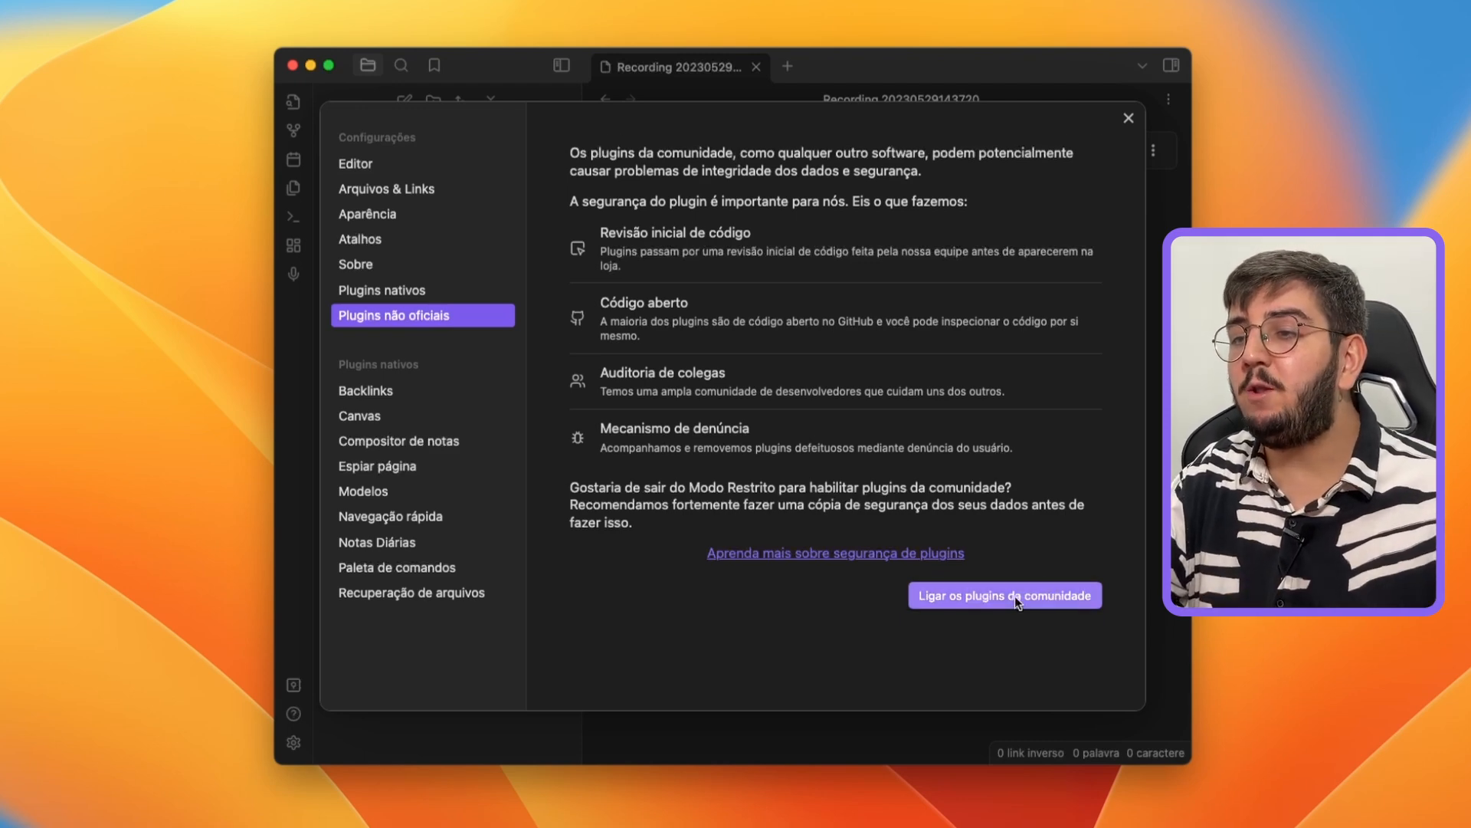
left_click(1015, 595)
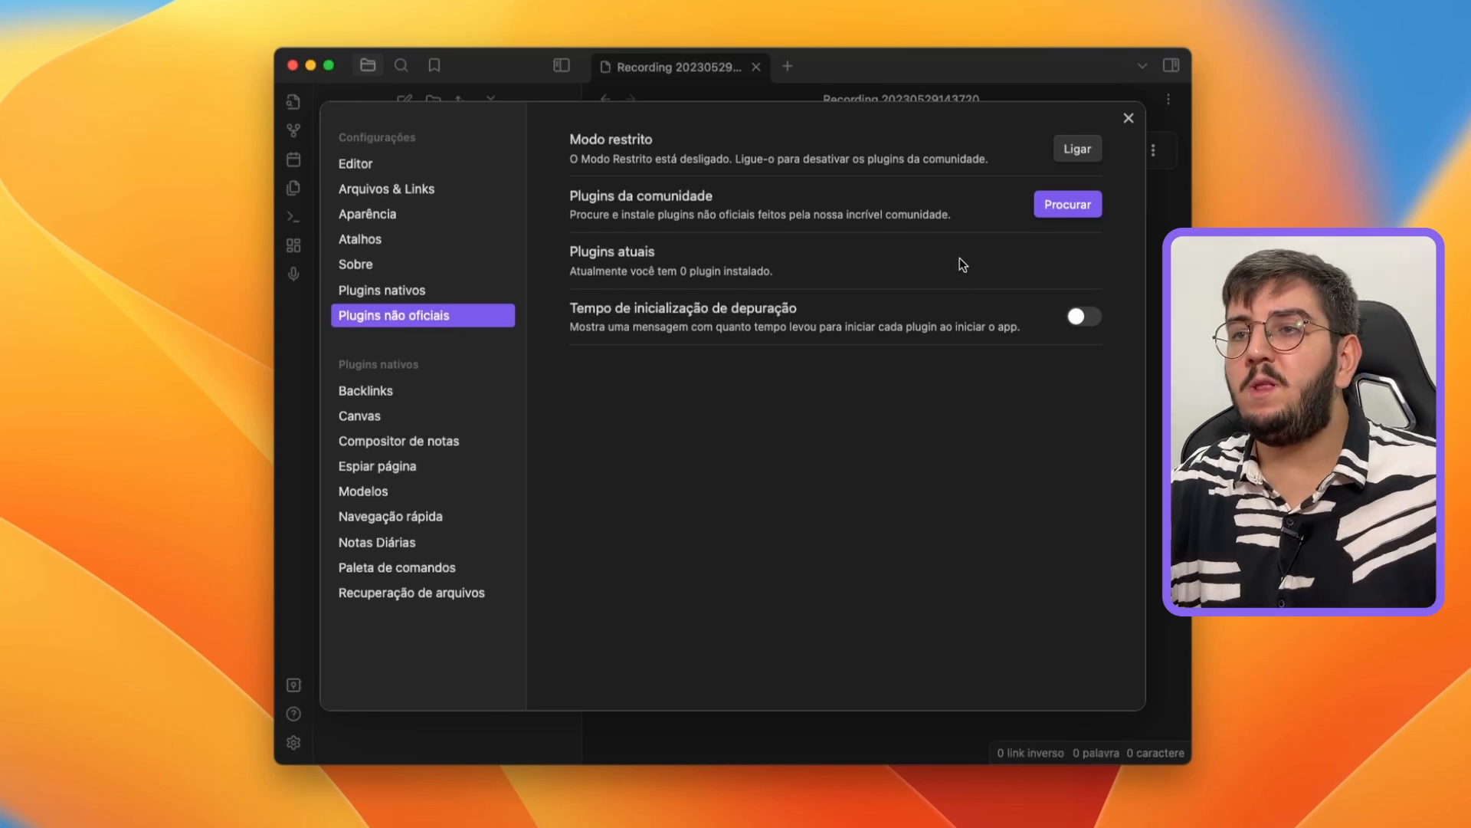
left_click(1049, 207)
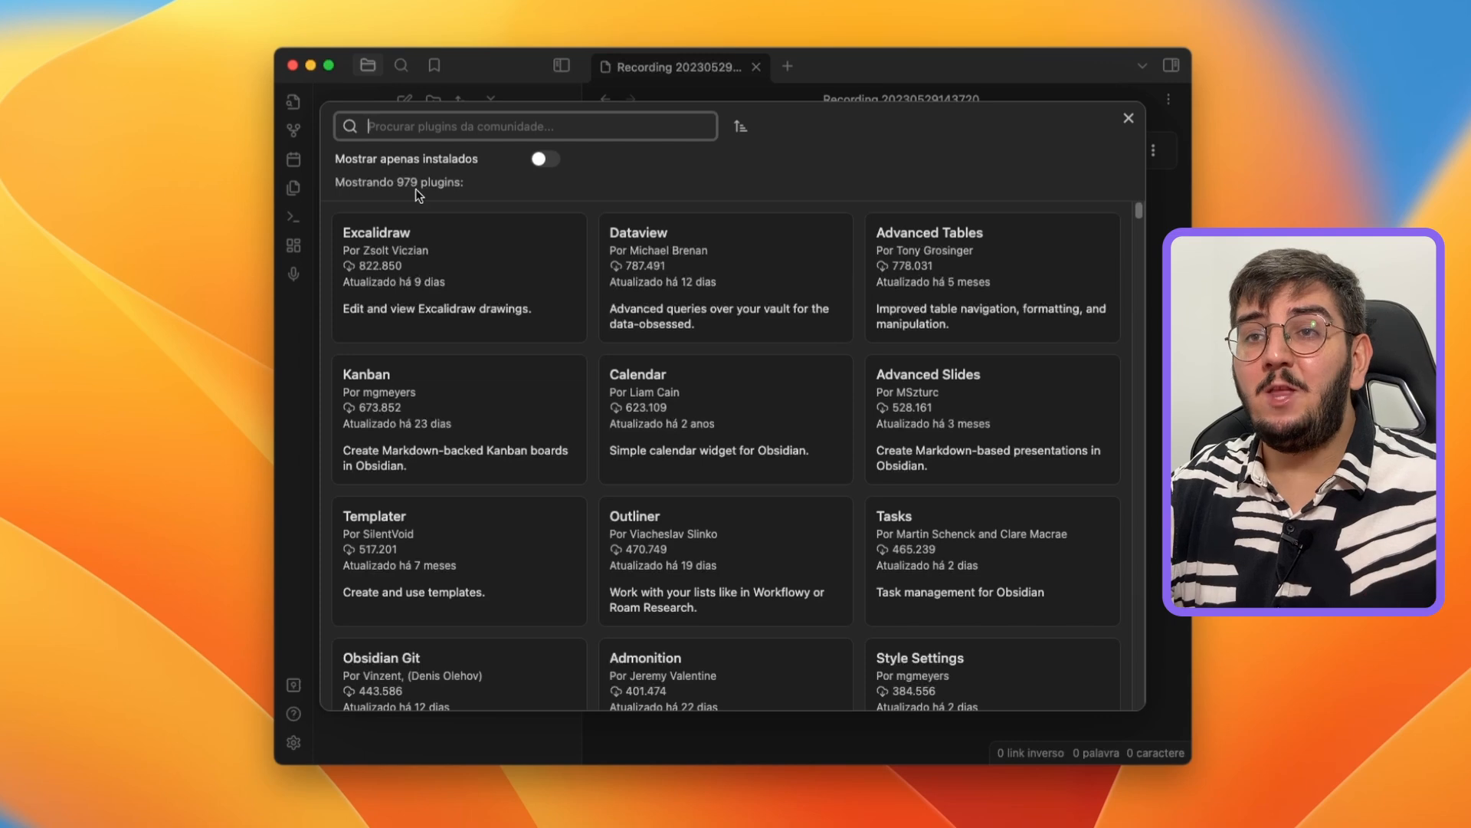